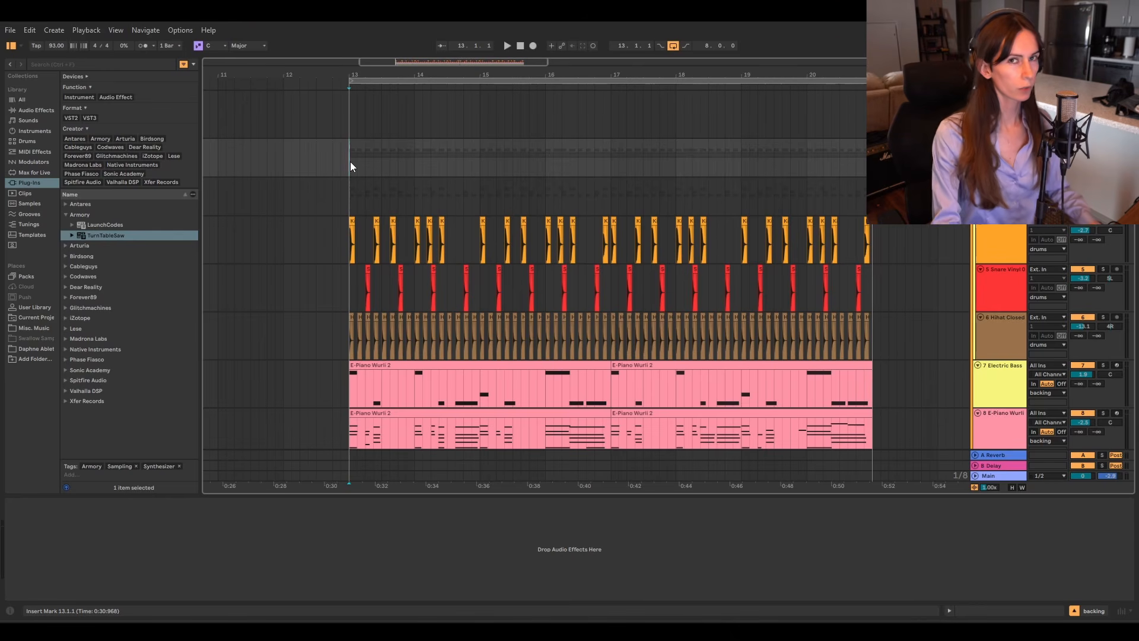
Listen to the backing from bar 13 and load the TurnTableSaw plug-in onto the empty first track.
key("space")
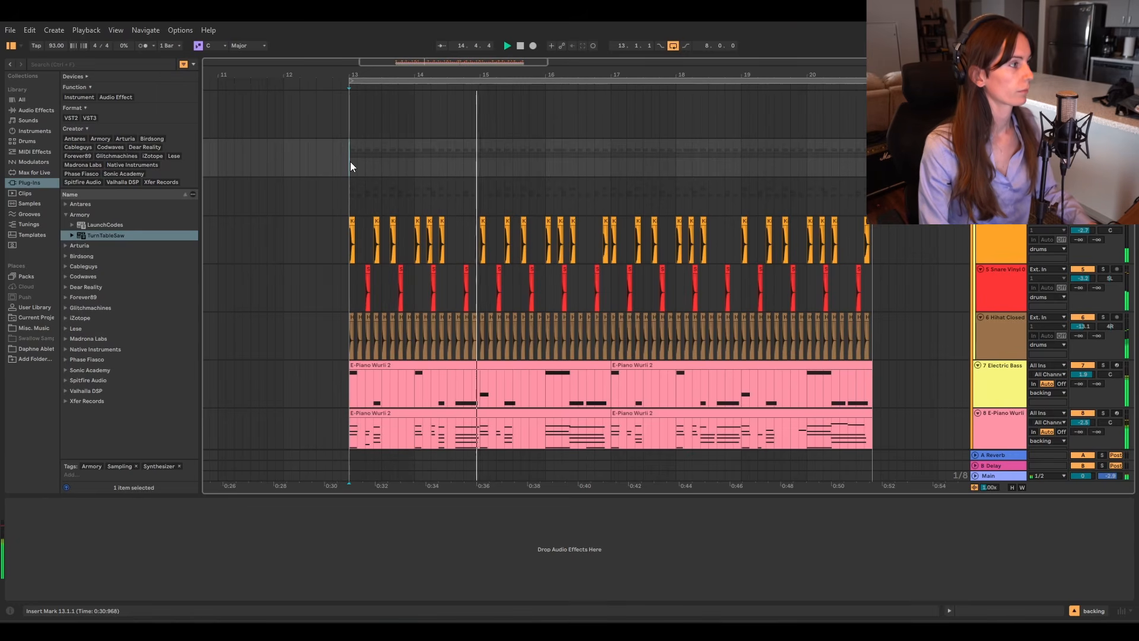
key("space")
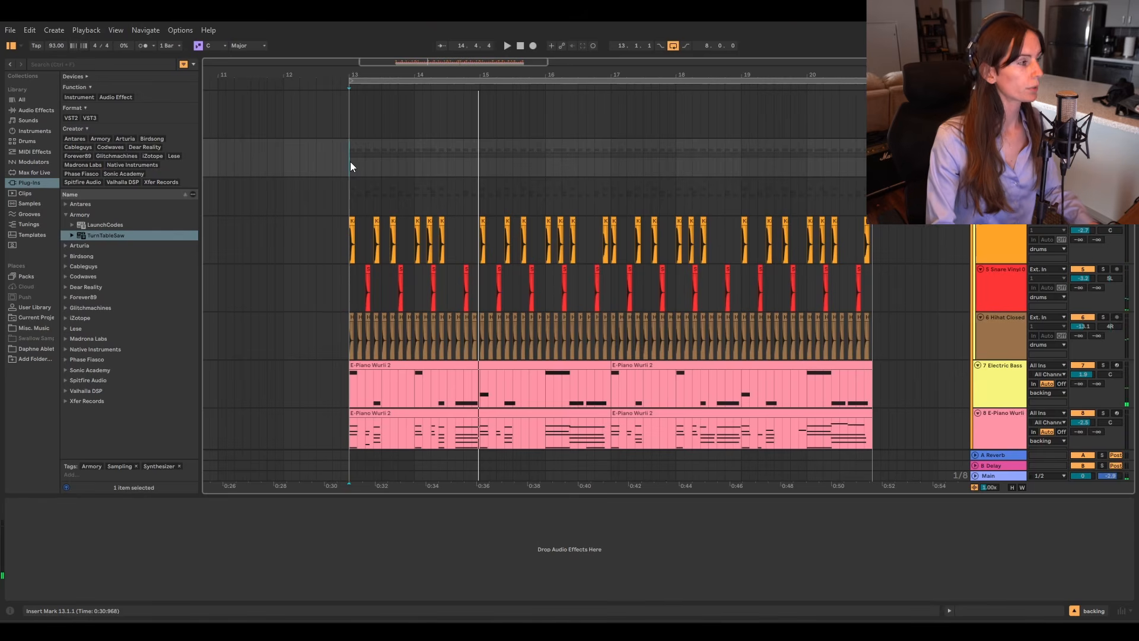
left_click_drag(102, 236, 405, 117)
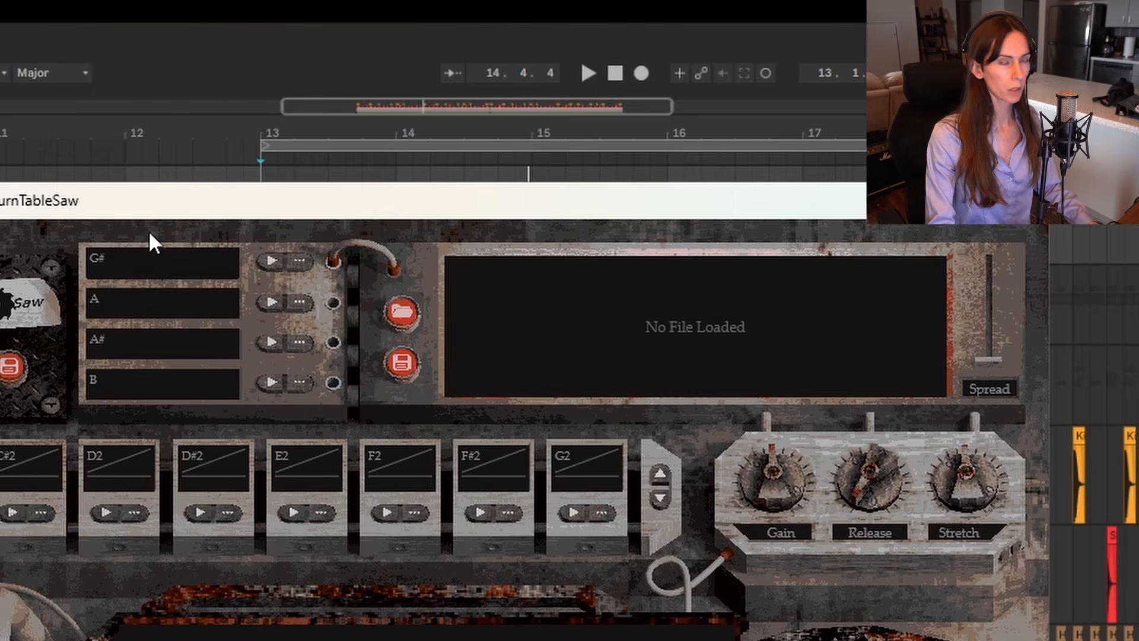
Load the user sample "Aw yeah" into the G# sample slot of TurnTableSaw.
mouse_move(1008, 319)
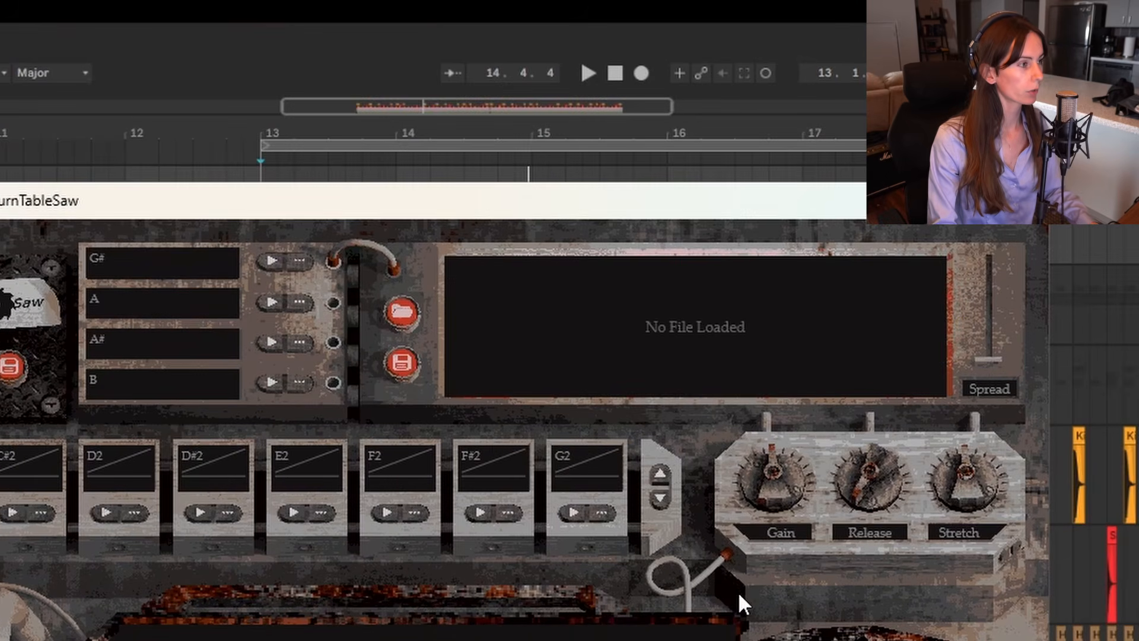
left_click(402, 312)
mouse_move(425, 415)
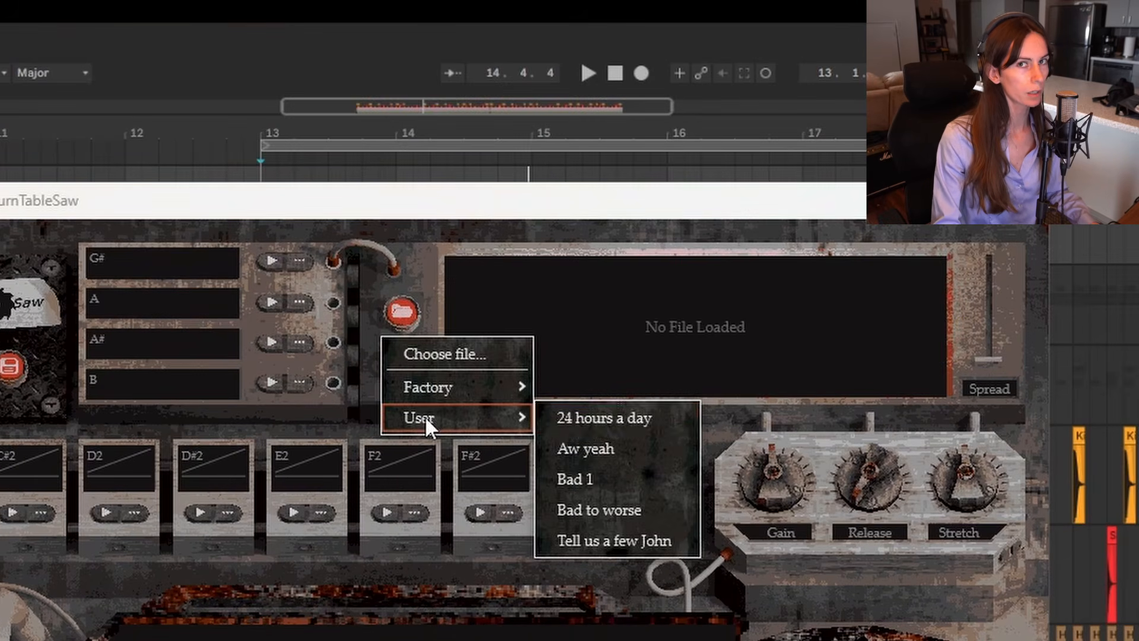
left_click(581, 448)
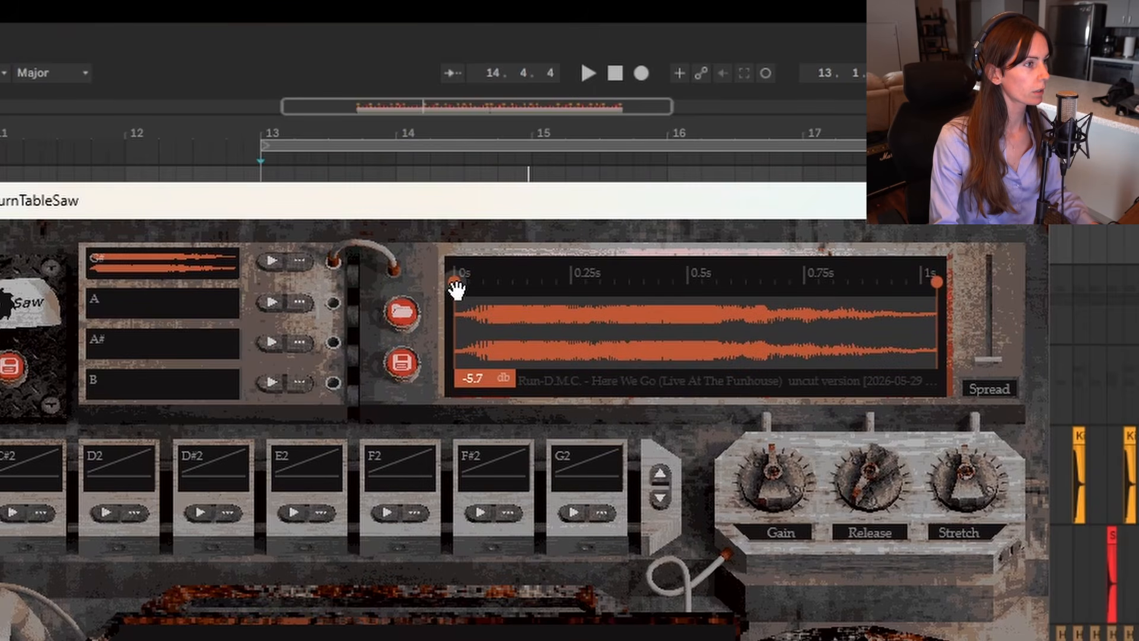
Trim the sample's start to about 0.03 s and its end to about 0.89 s, and audition it.
left_click_drag(454, 283, 467, 281)
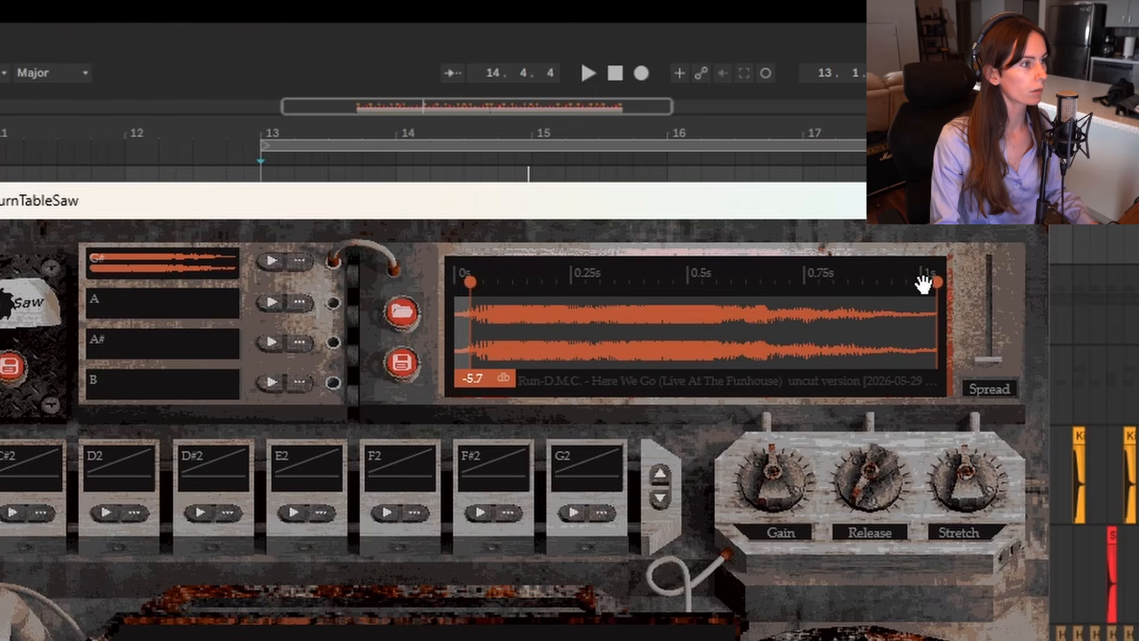
left_click_drag(932, 283, 866, 293)
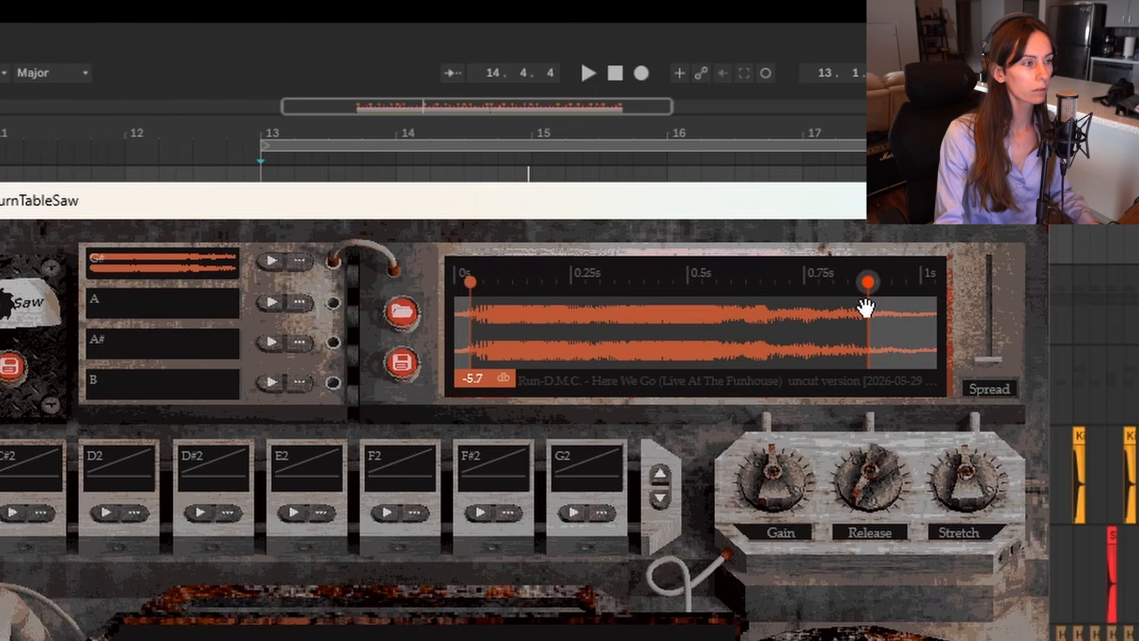
left_click(271, 264)
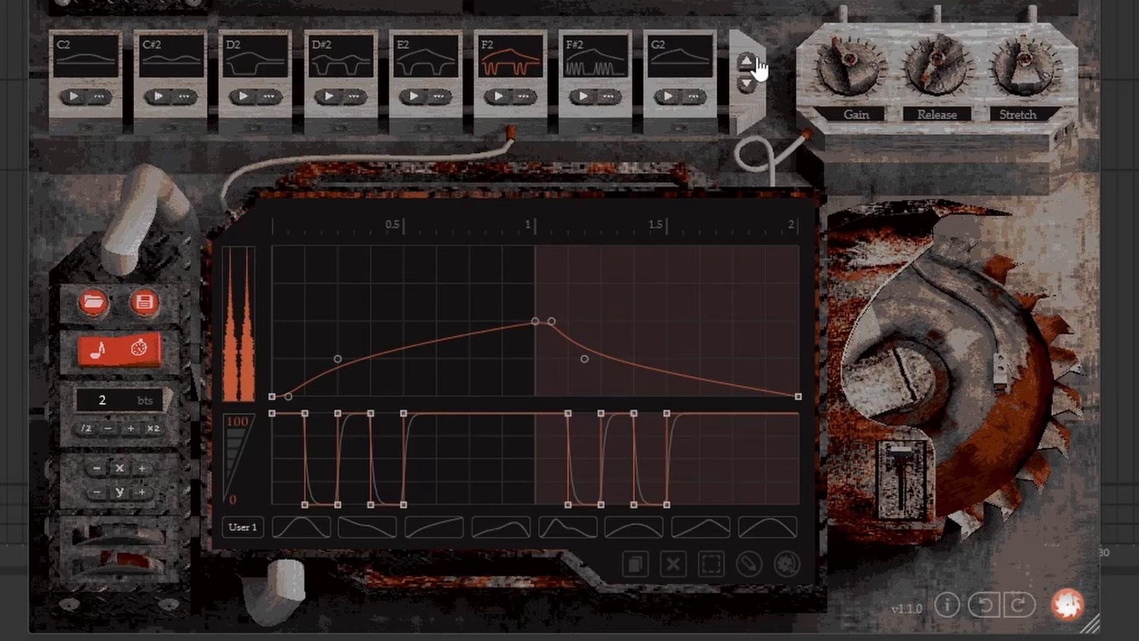
Browse the scratch pattern slots upward from the C2 octave through the C4 octave.
left_click(755, 62)
left_click(755, 62)
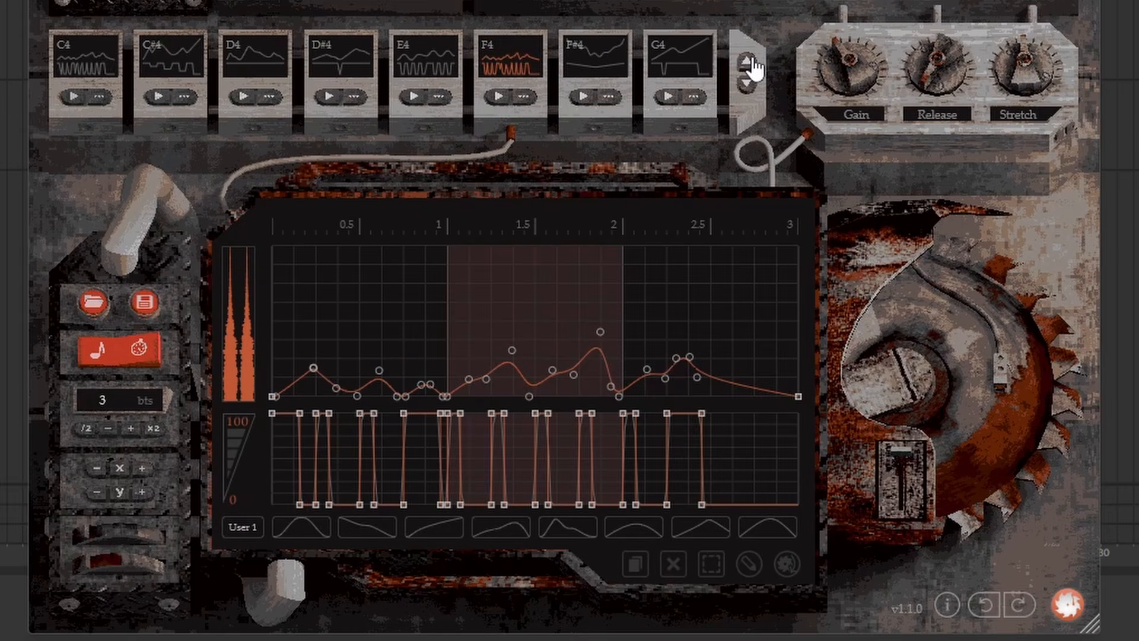
left_click(749, 61)
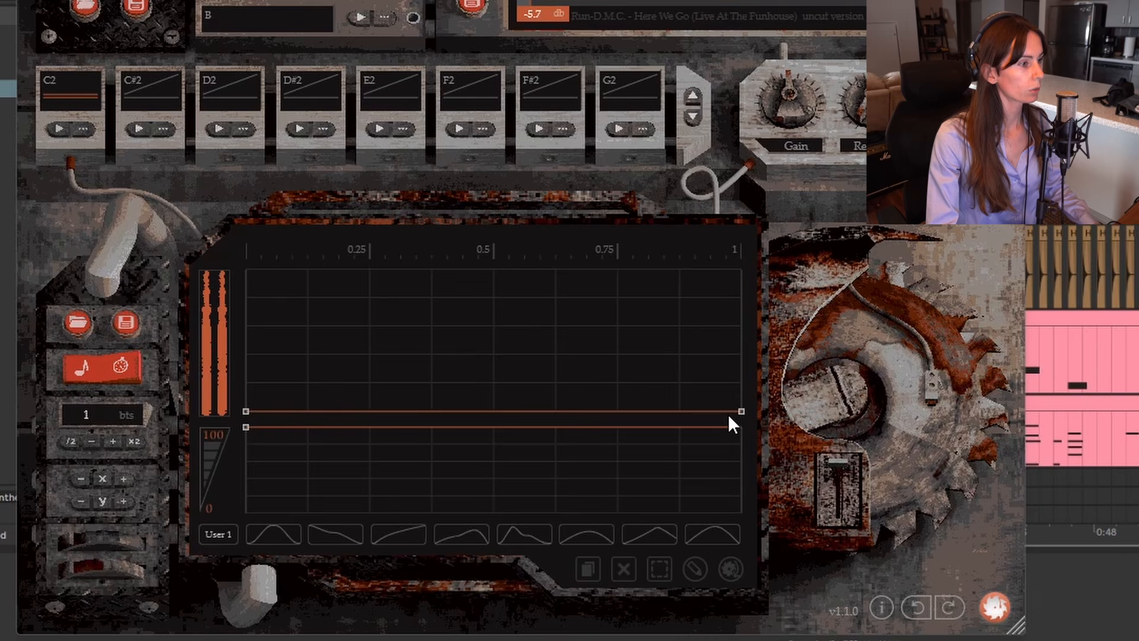
Shape the C2 pattern into two identical half-beat humps by drawing one, squeezing it to 0.5 beats and duplicating it; audition the pattern.
mouse_move(301, 408)
left_mouse_down()
mouse_move(326, 363)
mouse_move(332, 395)
mouse_move(312, 415)
mouse_move(464, 386)
mouse_move(559, 386)
left_mouse_up()
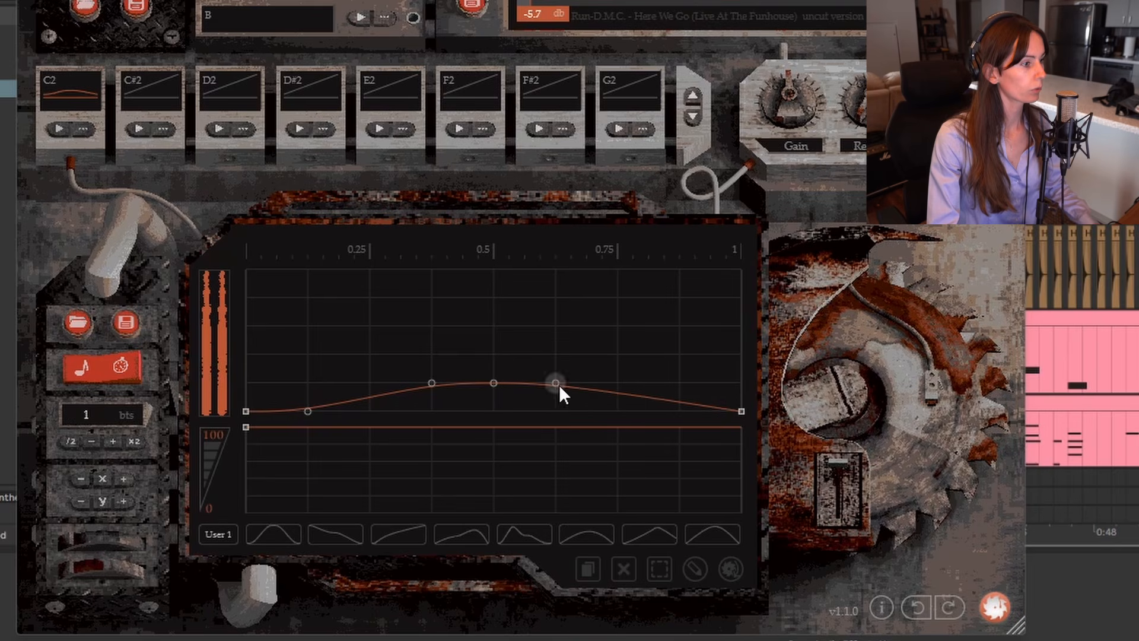
left_click(679, 410)
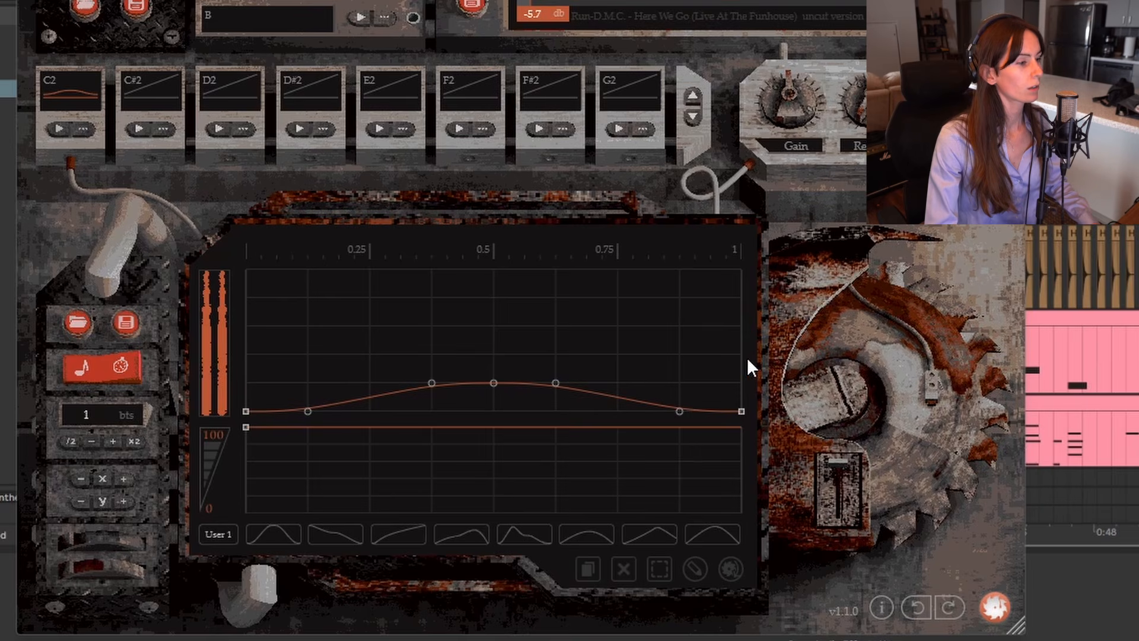
left_click_drag(746, 357, 236, 419)
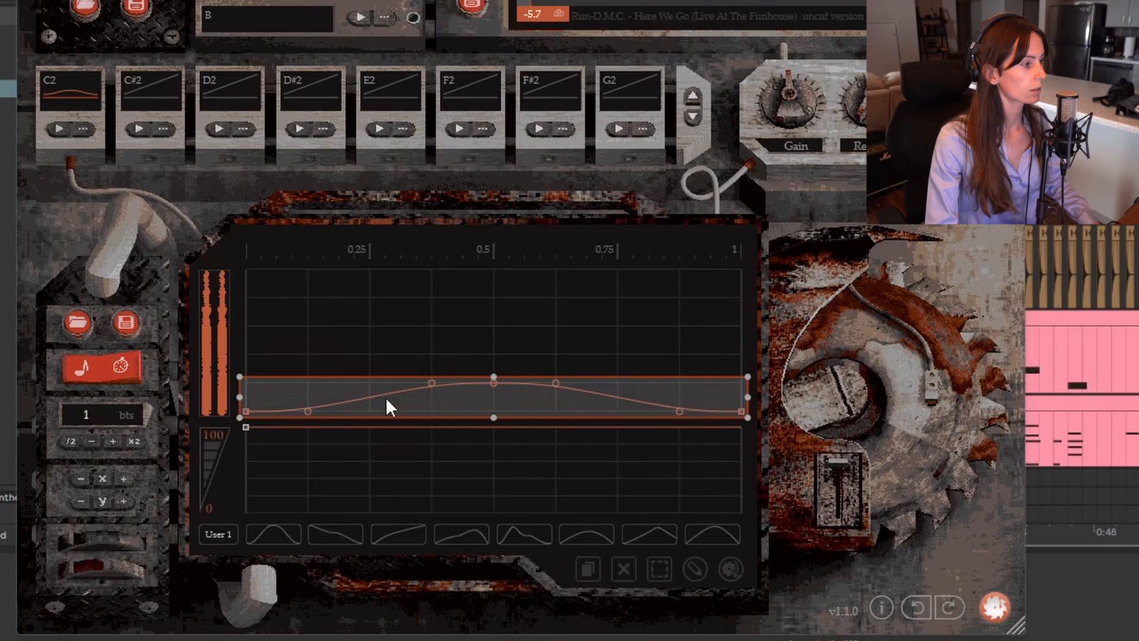
left_click_drag(747, 396, 497, 412)
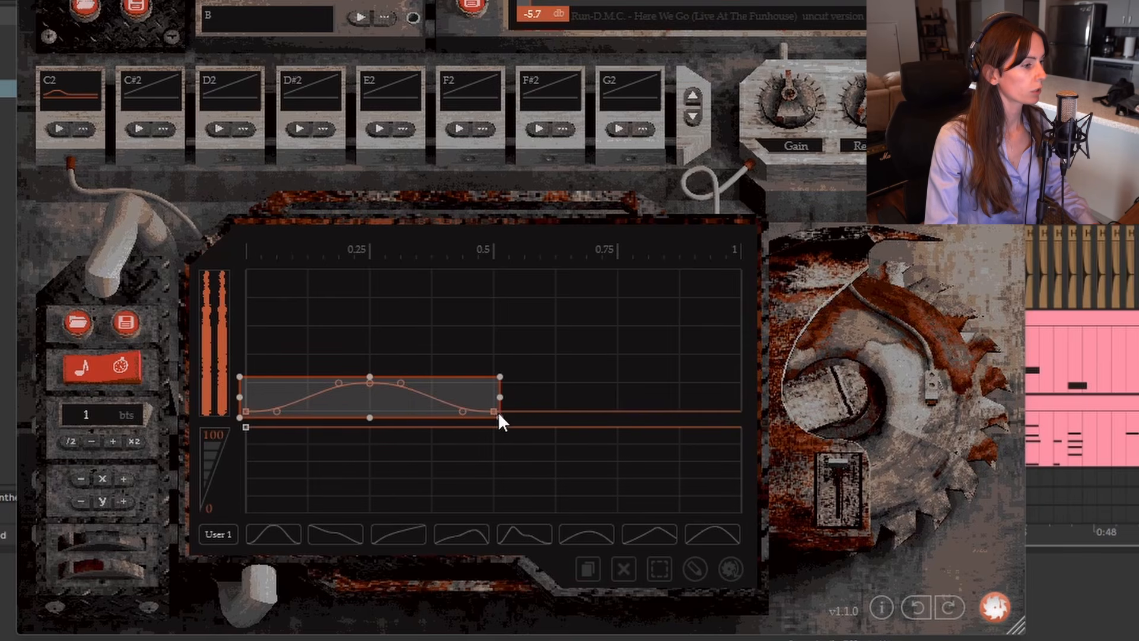
left_click(586, 569)
left_click(520, 345)
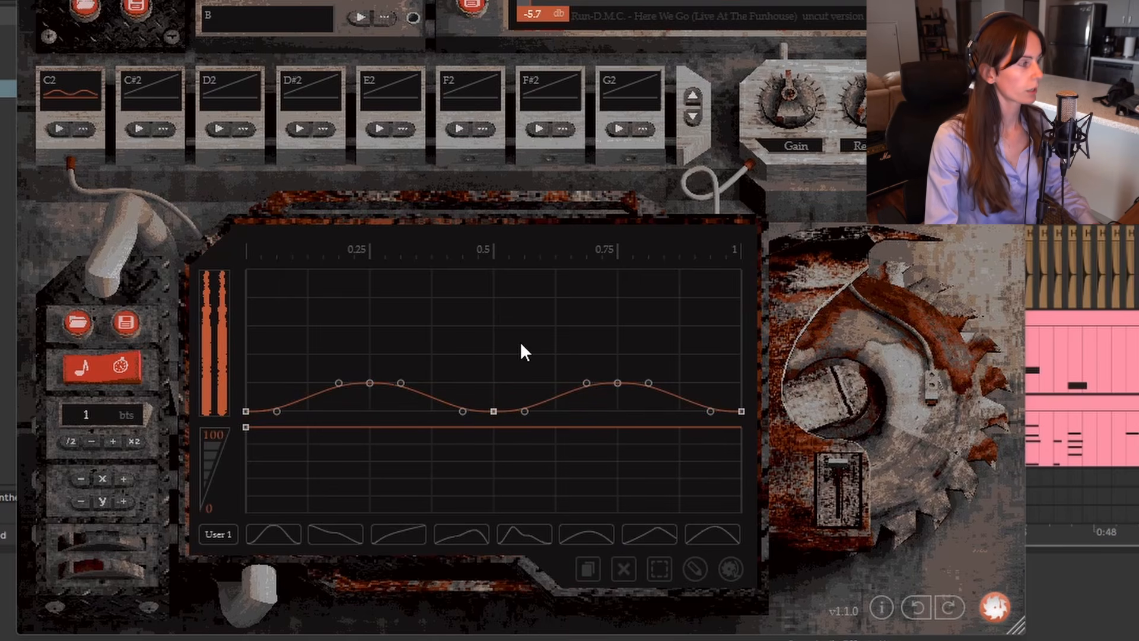
left_click(59, 130)
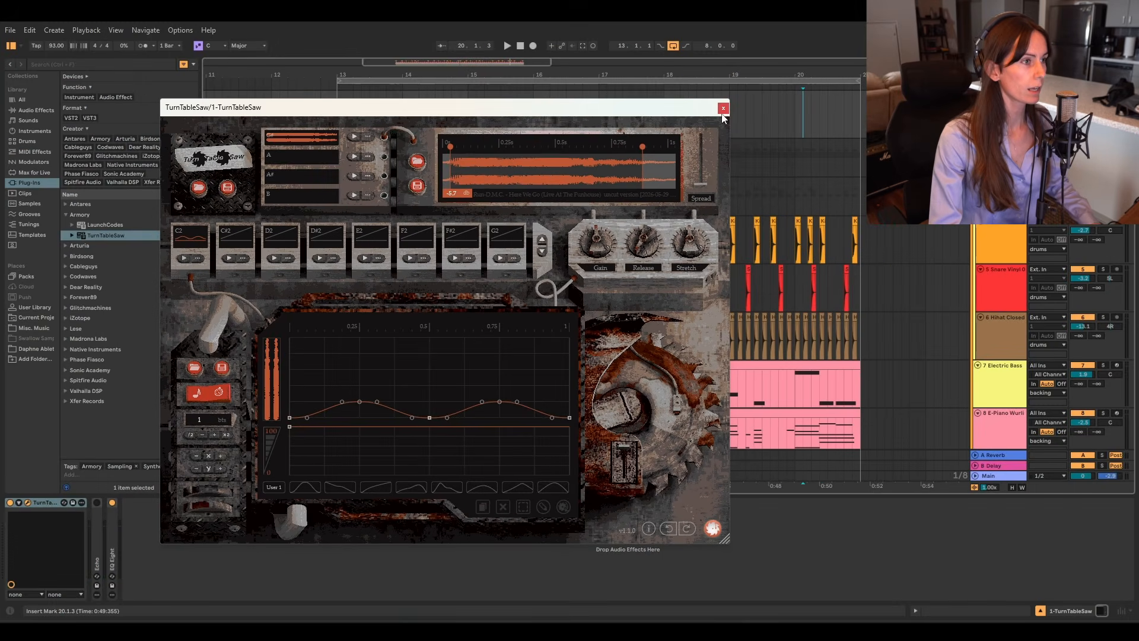
Close the plug-in window and create an empty four-bar MIDI clip from bar 13 to 17 on the TurnTableSaw track.
left_click(723, 109)
left_click_drag(339, 130, 610, 124)
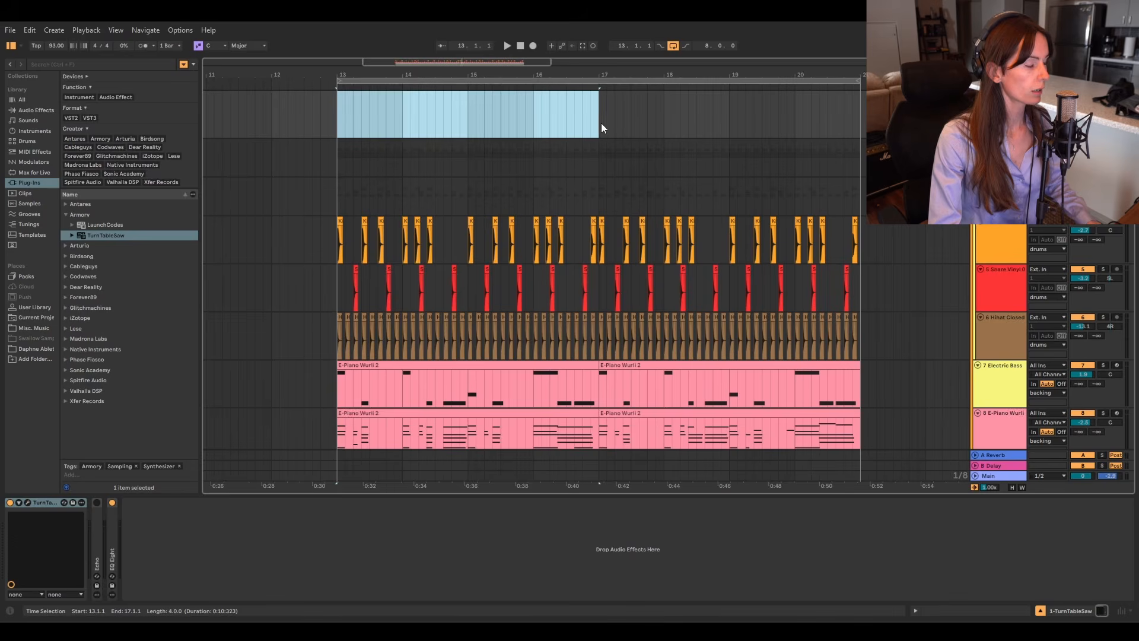
key("ctrl+shift+m")
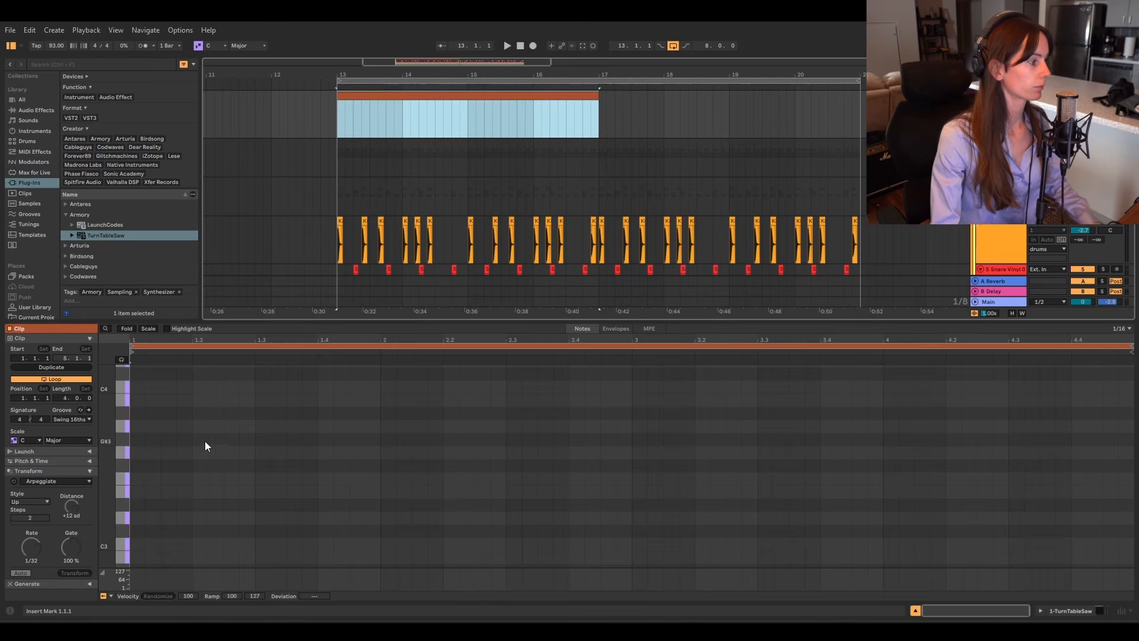
Add C2 notes at 1.1.1 to 1.1.3 and 1.2.3 to 1.3.3 in the clip, and play from bar 13.
left_click_drag(137, 526, 155, 526)
left_click_drag(229, 527, 280, 526)
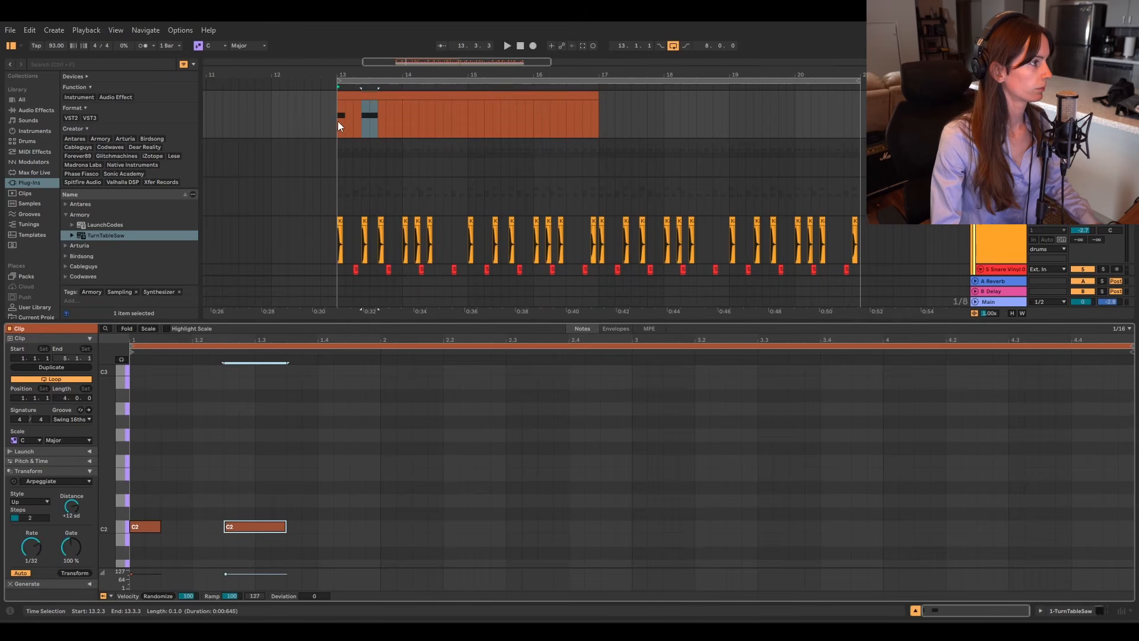
left_click(337, 122)
key("space")
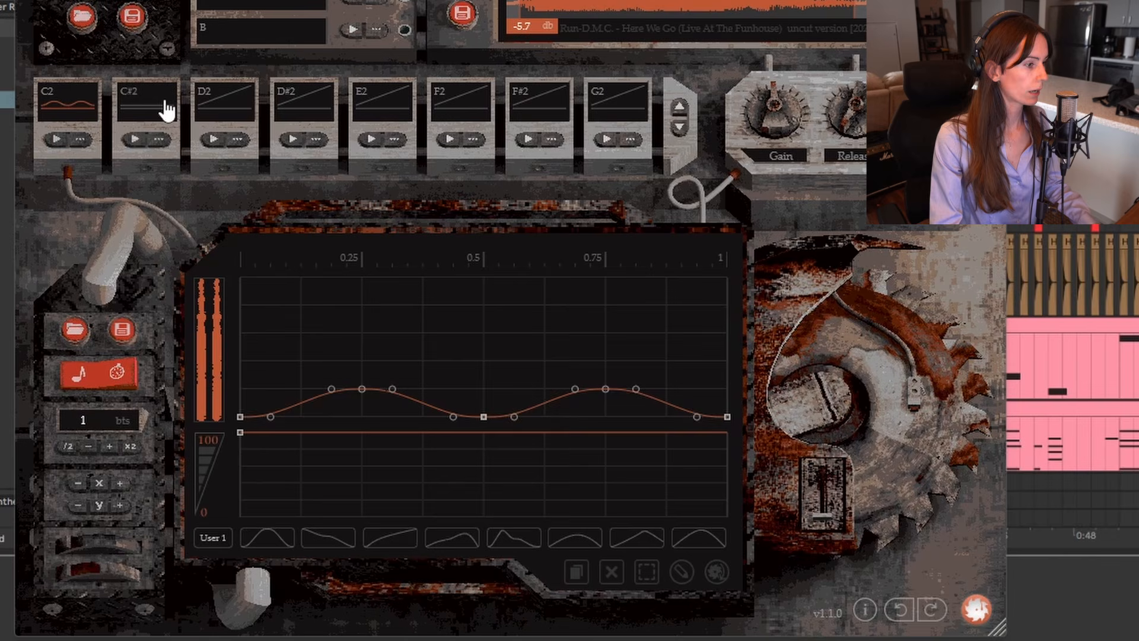
Draw a straight rising line from beat 0 to 1 in the C#2 pattern and remove the drop point at beat 1.
left_click(168, 110)
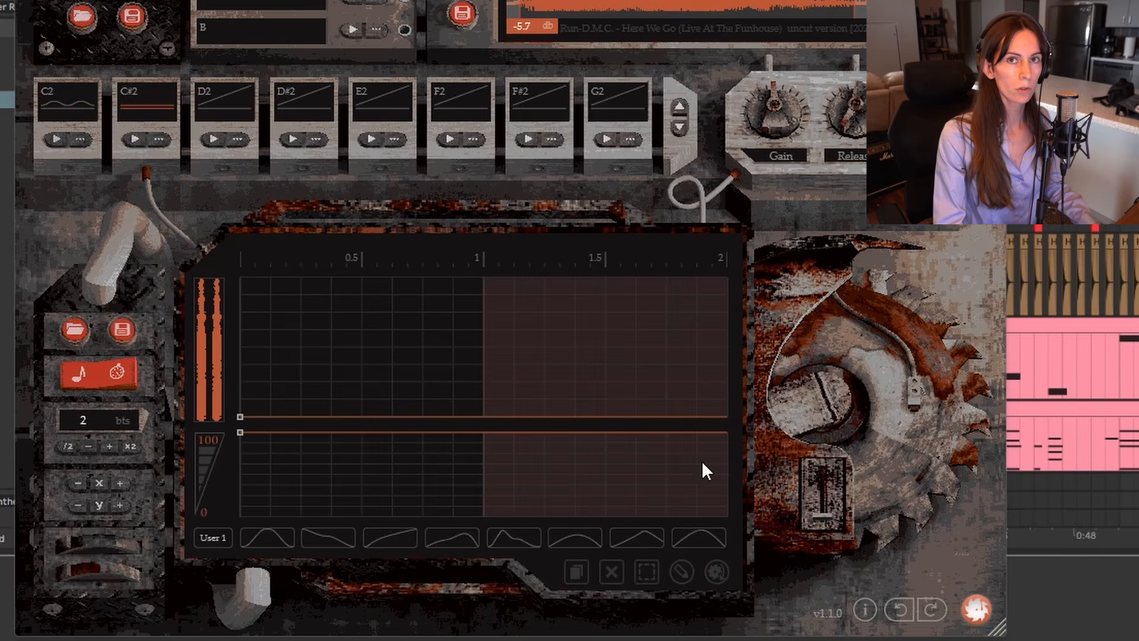
left_click(717, 578)
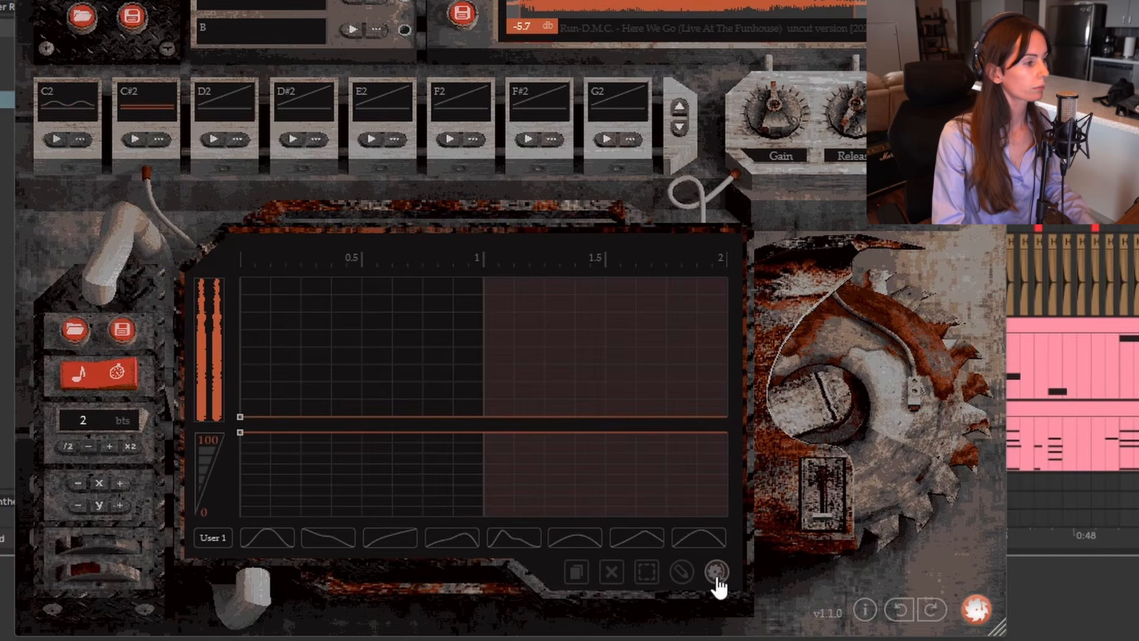
left_click_drag(240, 417, 476, 402)
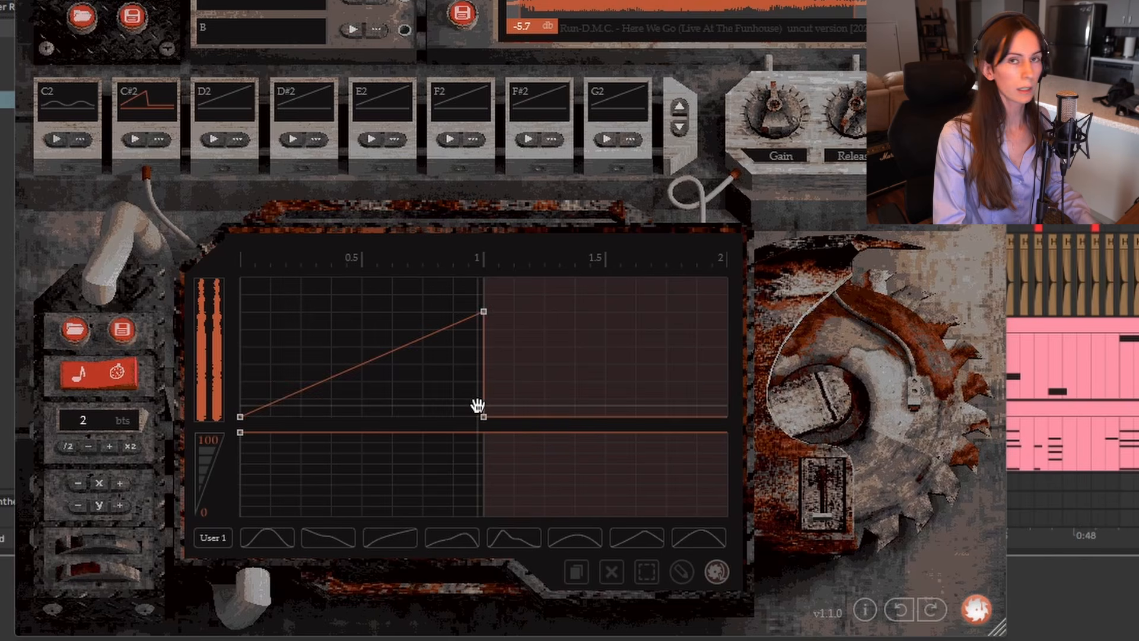
left_click(715, 580)
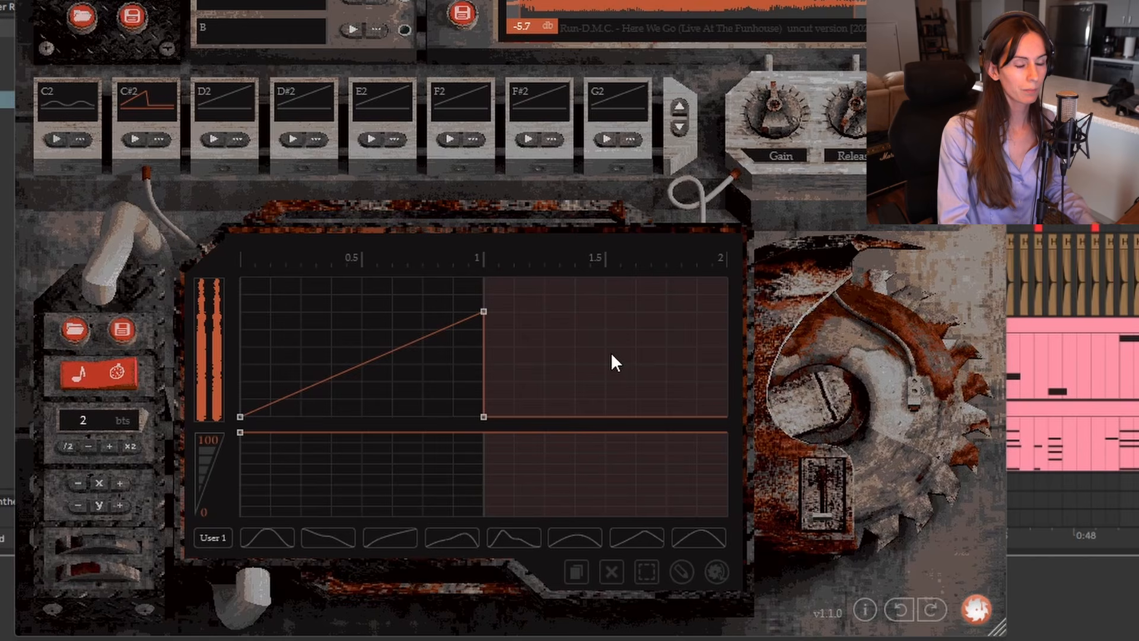
double_click(489, 419)
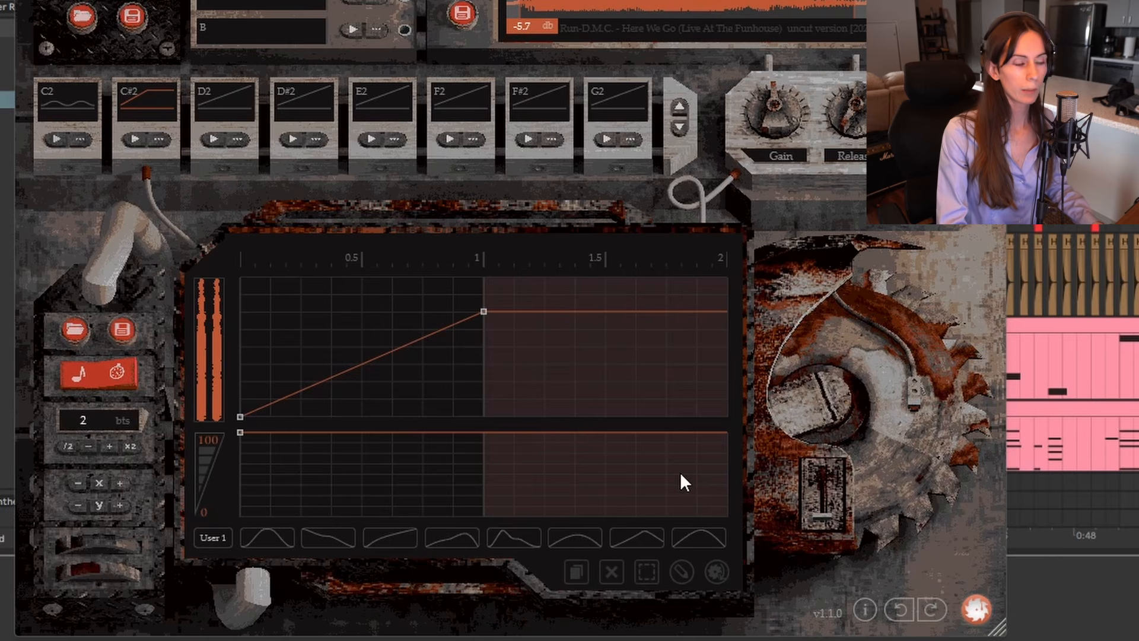
Cut the C#2 pattern's volume to 0 between beats 0.375 and 0.5 and from 1.125 to 2, and audition it.
left_click(685, 577)
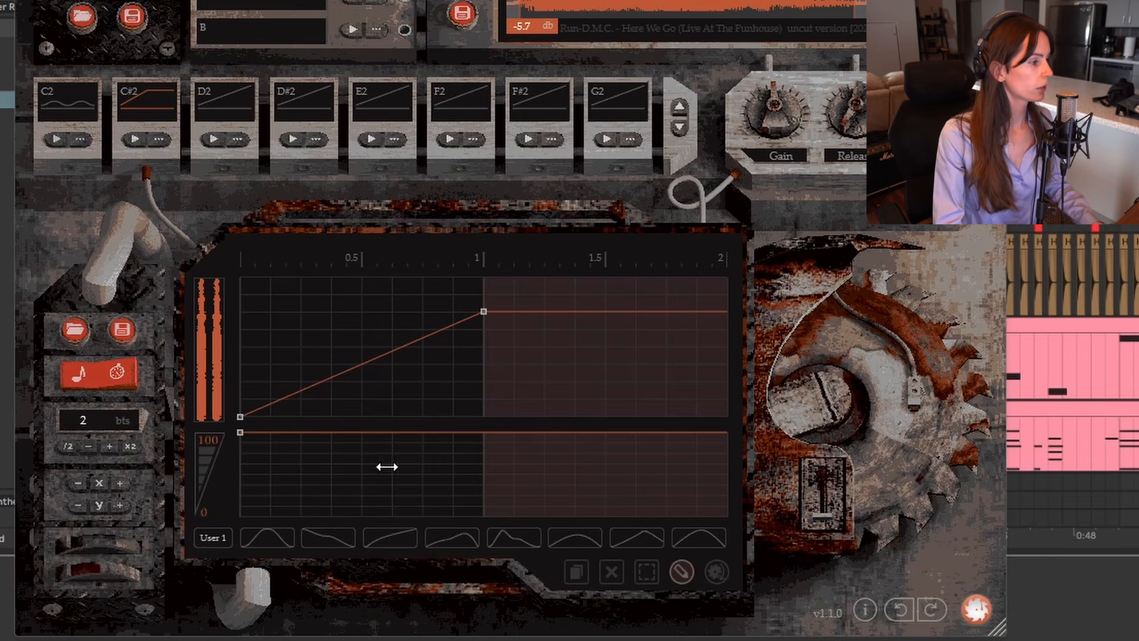
left_click_drag(338, 462, 338, 527)
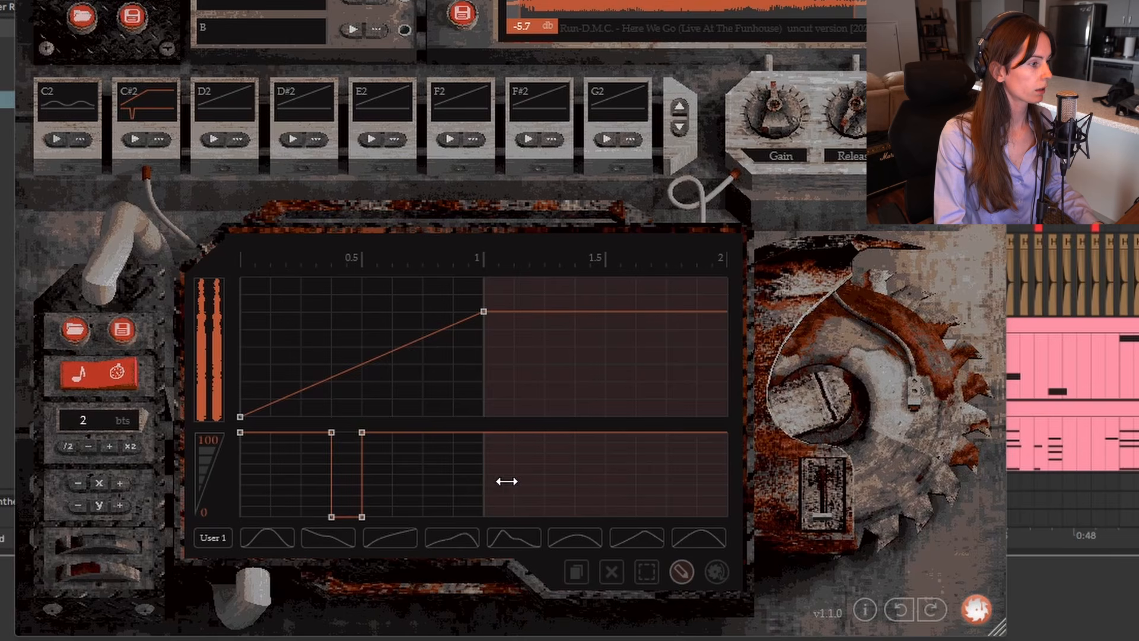
mouse_move(507, 482)
left_mouse_down()
mouse_move(529, 478)
mouse_move(529, 522)
mouse_move(725, 541)
left_mouse_up()
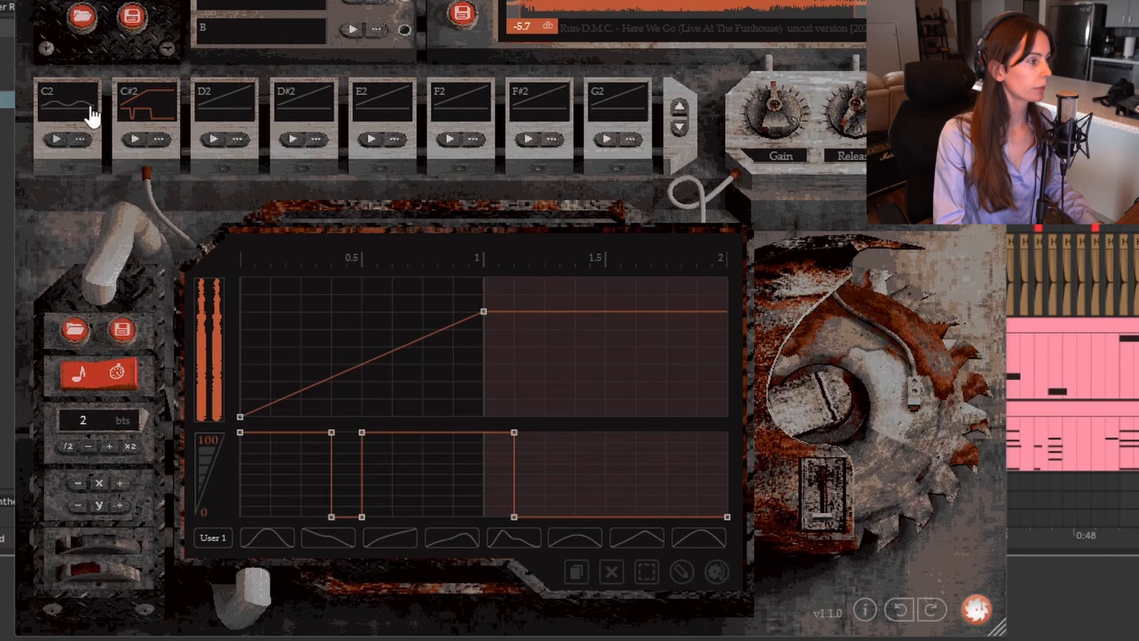
left_click(134, 140)
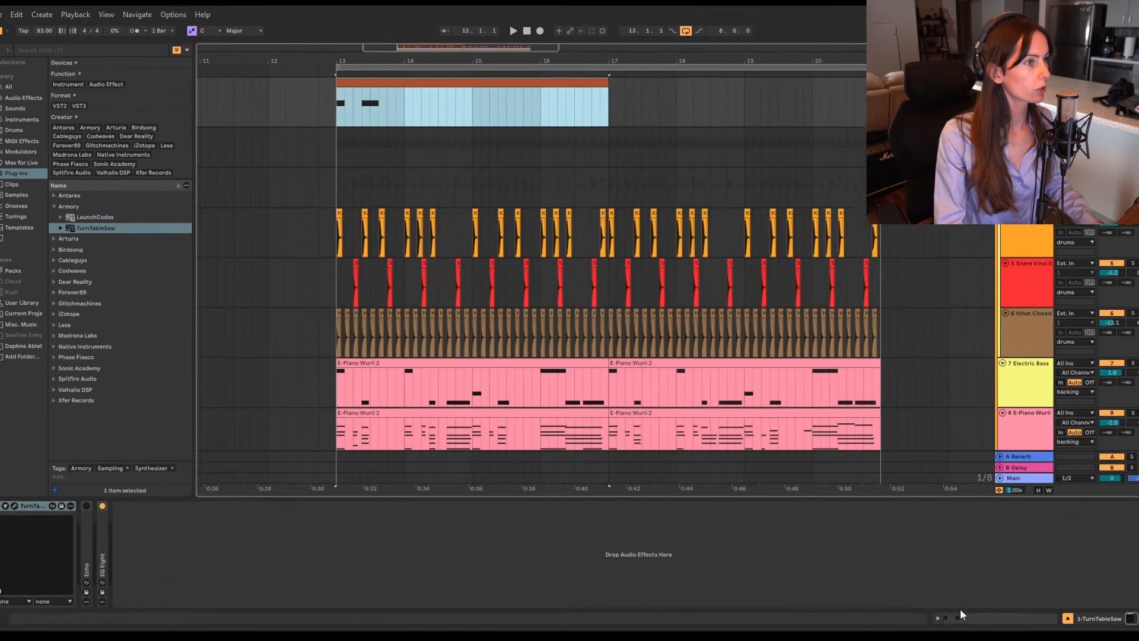
Add a C#2 note from 1.3.3 to 1.4.4 in the scratch clip and play it from bar 13.
double_click(295, 513)
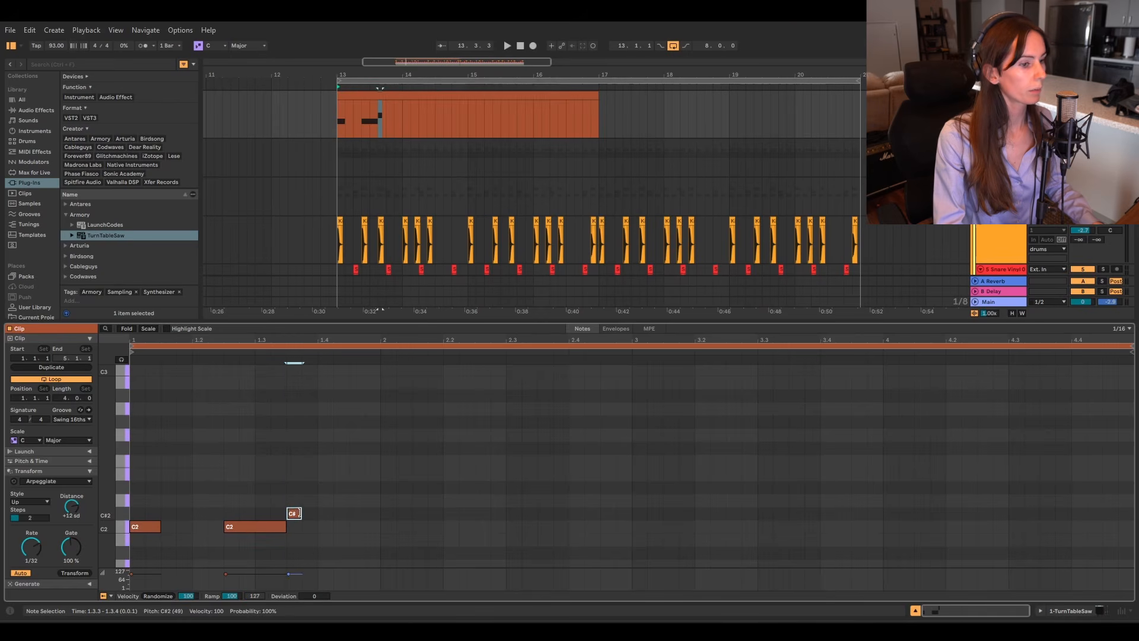
left_click_drag(301, 514, 361, 512)
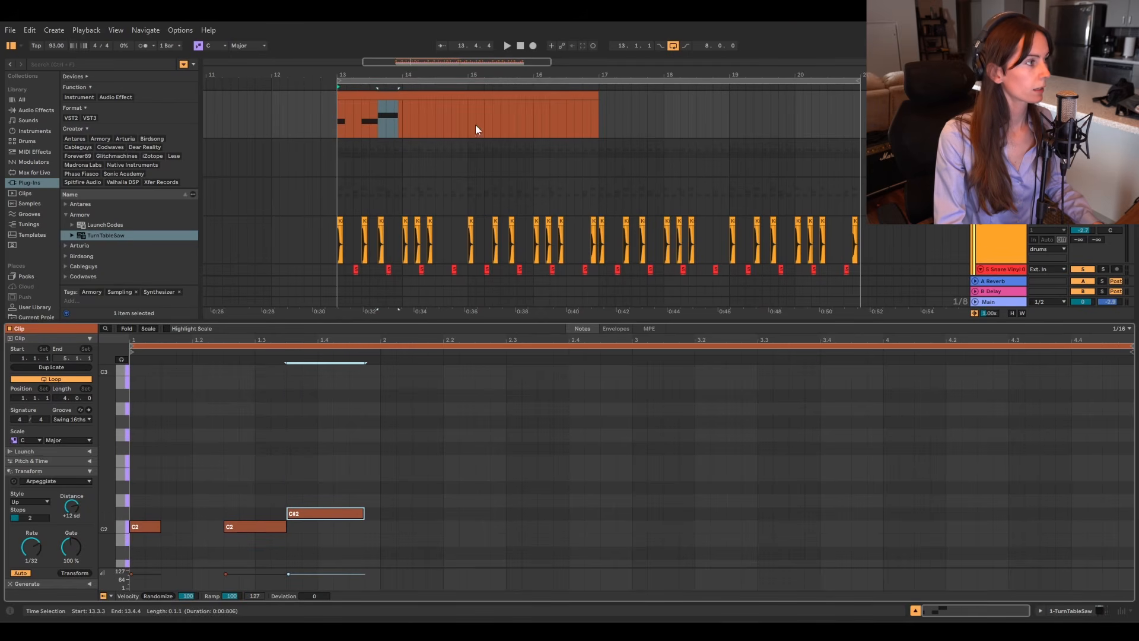
left_click(340, 124)
key("space")
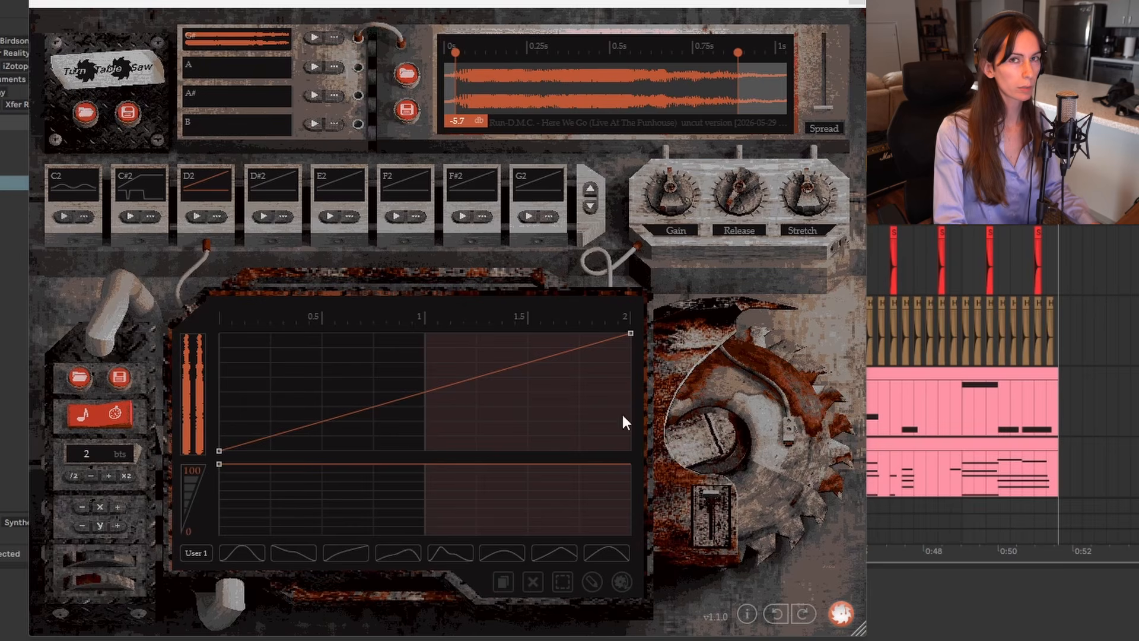
Load the factory Chirp 2 scratch into the D2 pattern and audition it.
left_click(81, 378)
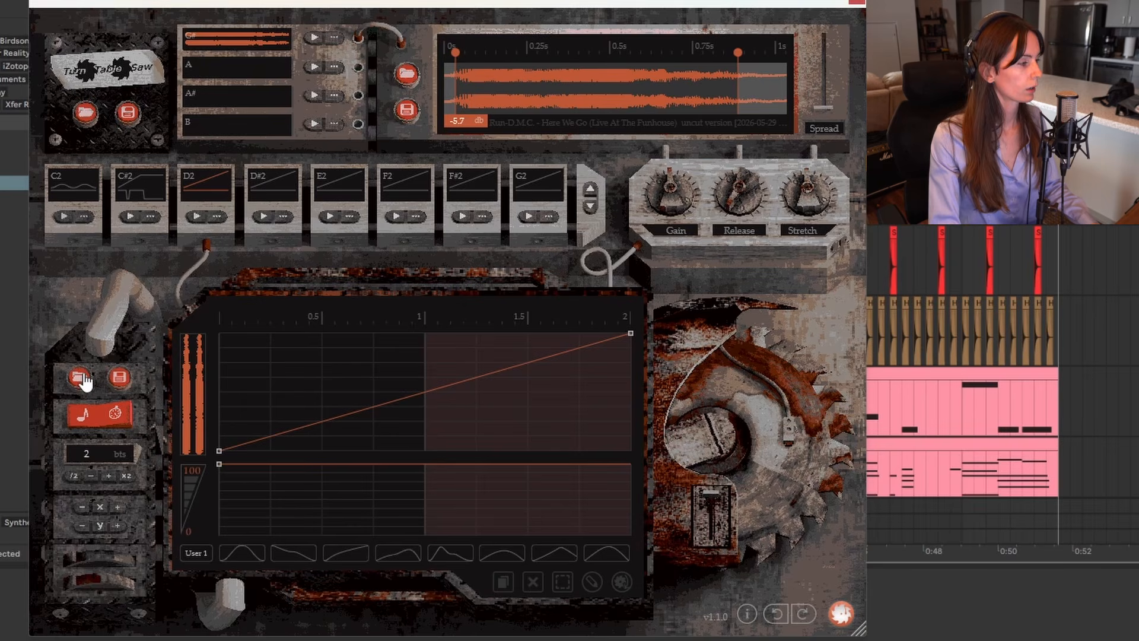
mouse_move(112, 401)
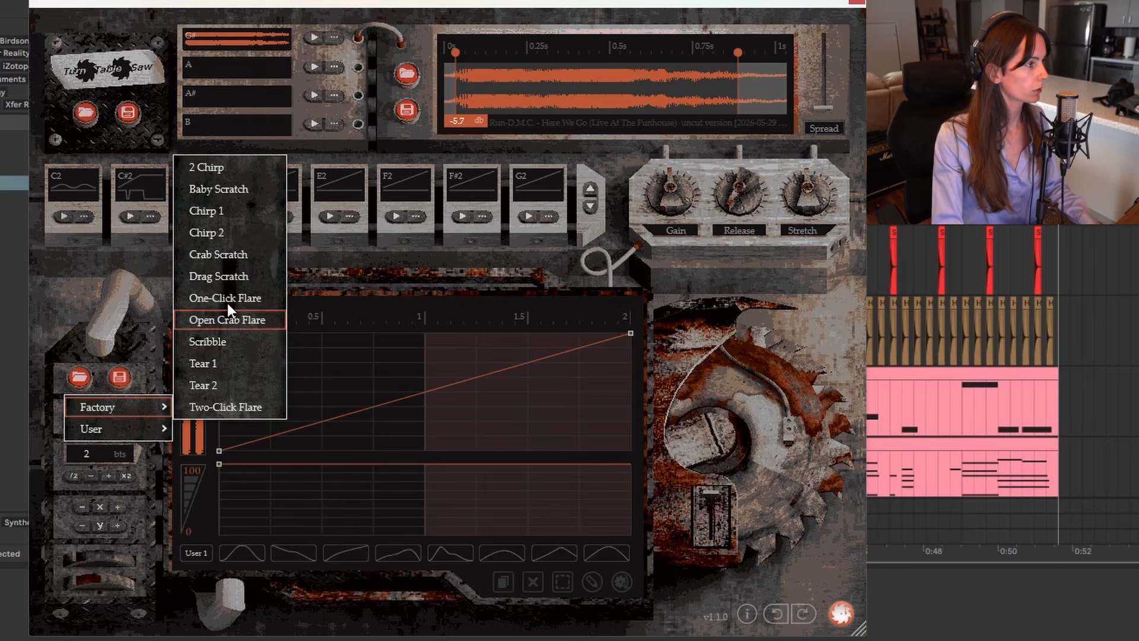
left_click(216, 233)
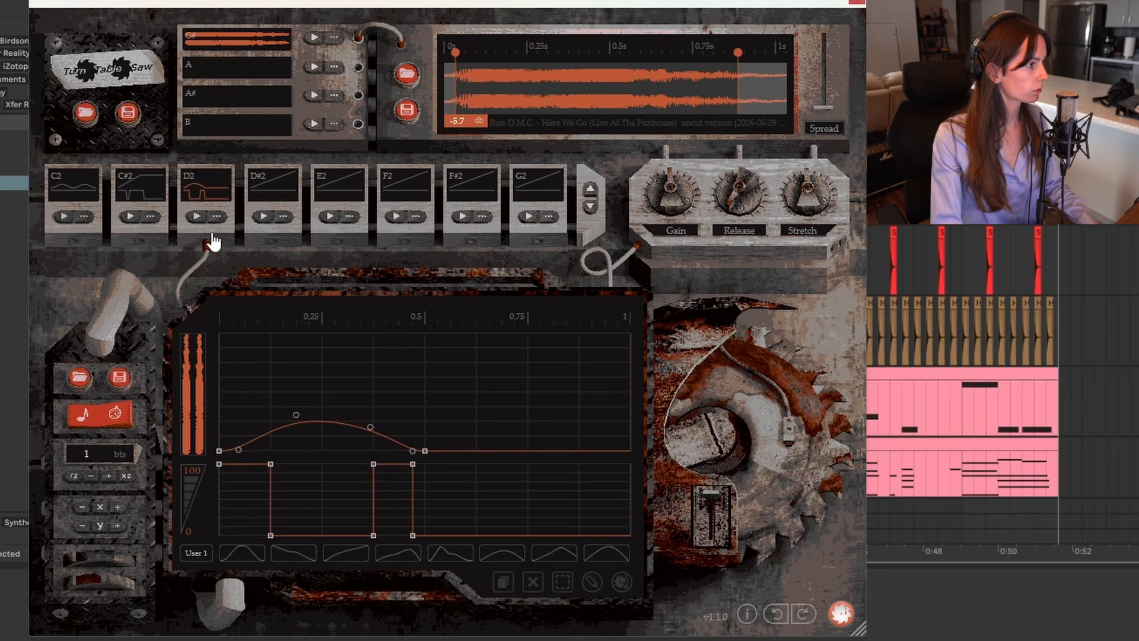
left_click(197, 220)
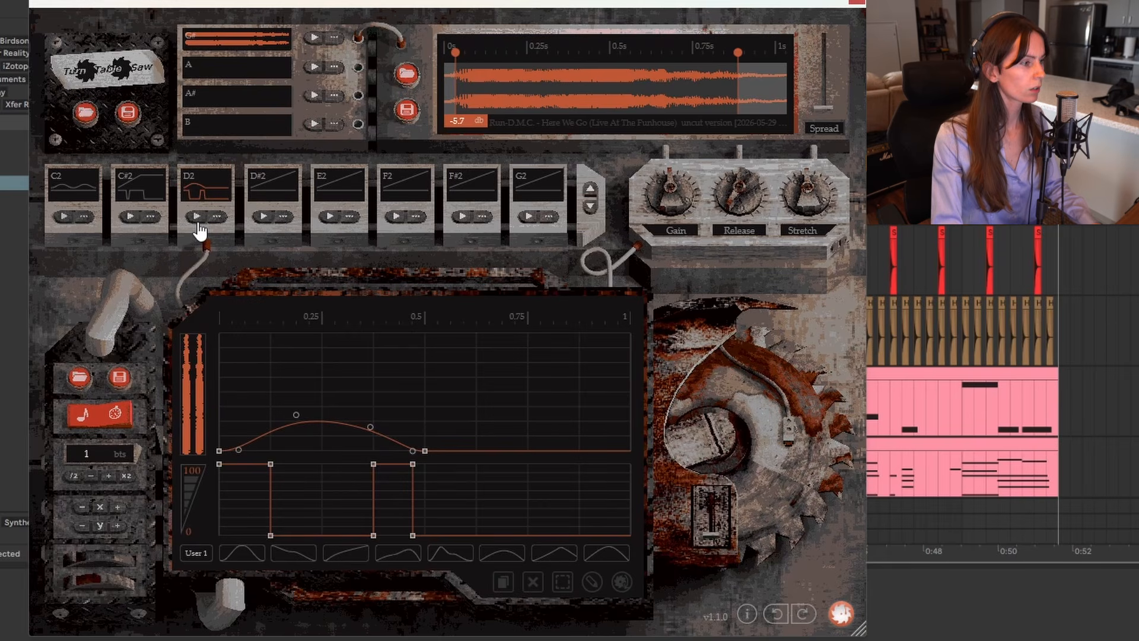
Shift the D2 pattern's volume cut points slightly earlier as a group and audition the result.
left_click_drag(445, 457, 250, 543)
left_click_drag(288, 507, 276, 492)
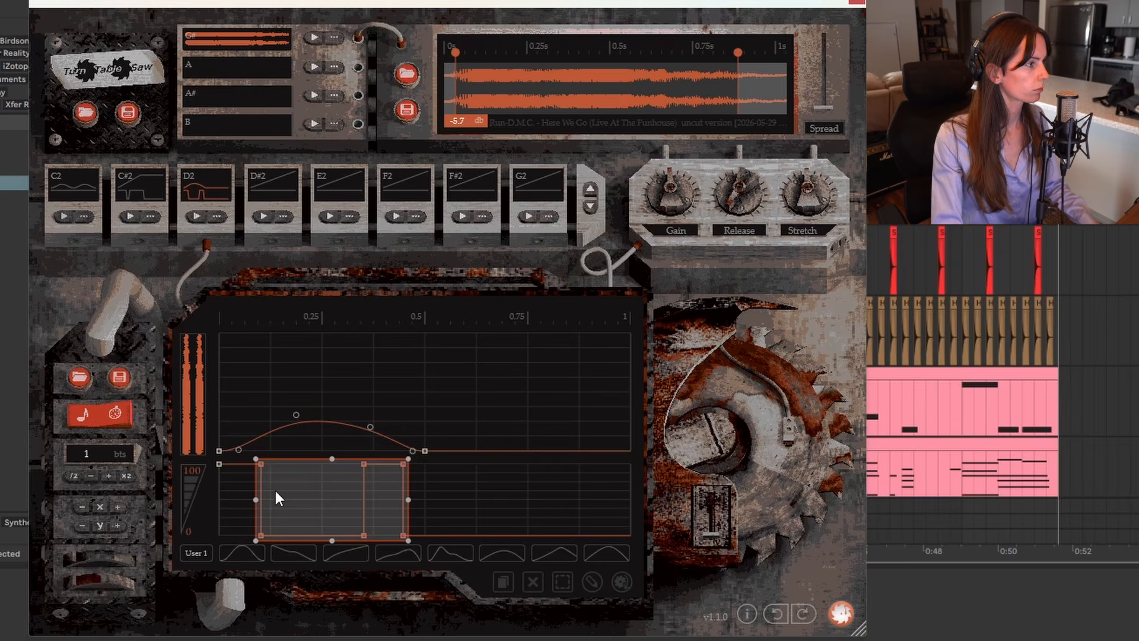
left_click(197, 218)
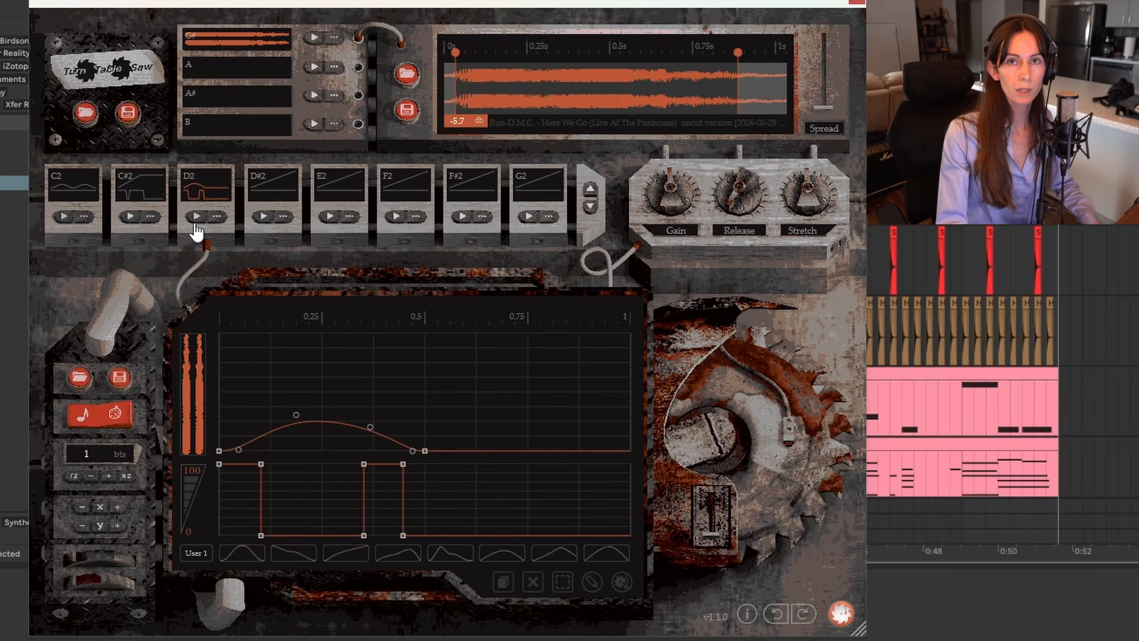
Load the factory Tear 1 scratch into the D#2 pattern and audition it.
left_click(265, 197)
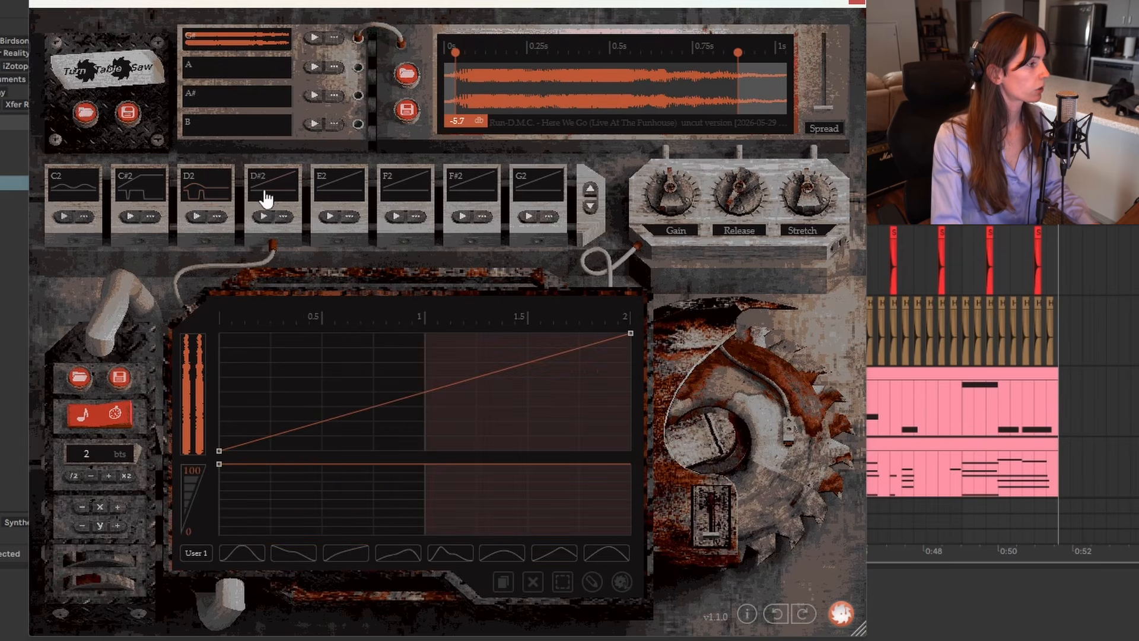
left_click(90, 389)
mouse_move(153, 408)
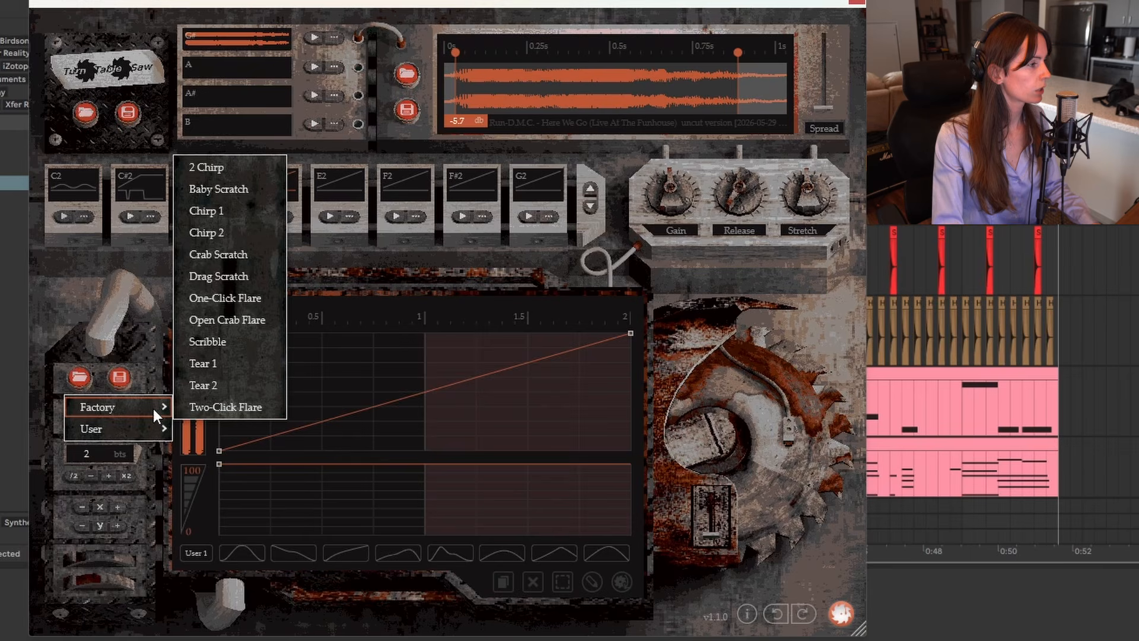
left_click(201, 369)
left_click(263, 217)
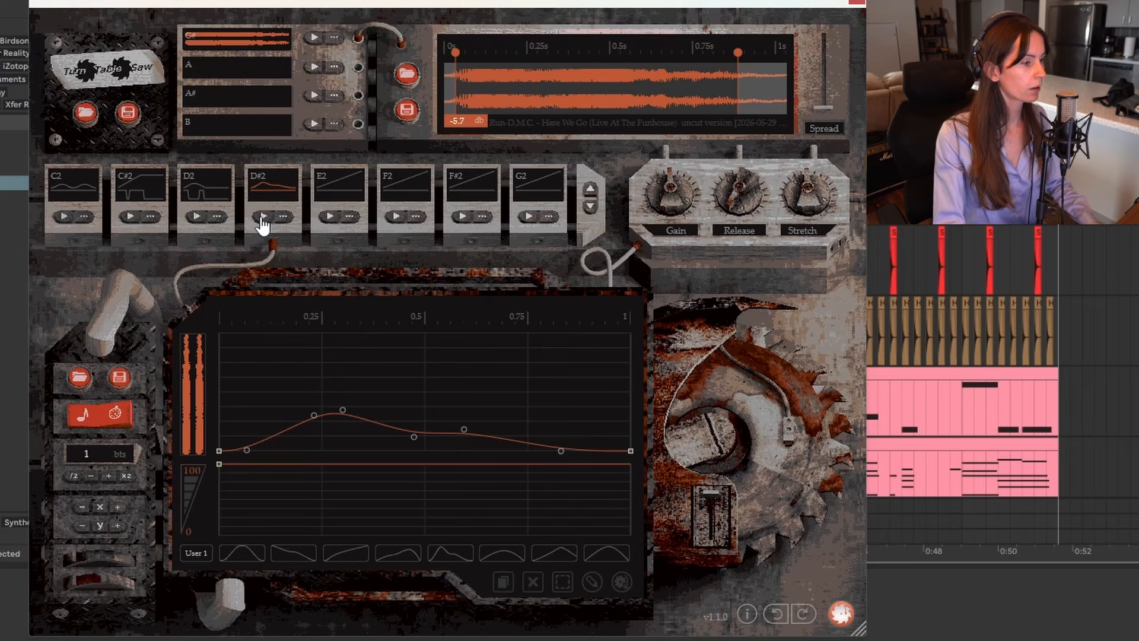
Compress all points of the D#2 pattern so the scratch ends at beat 0.5, and audition it.
left_click(565, 585)
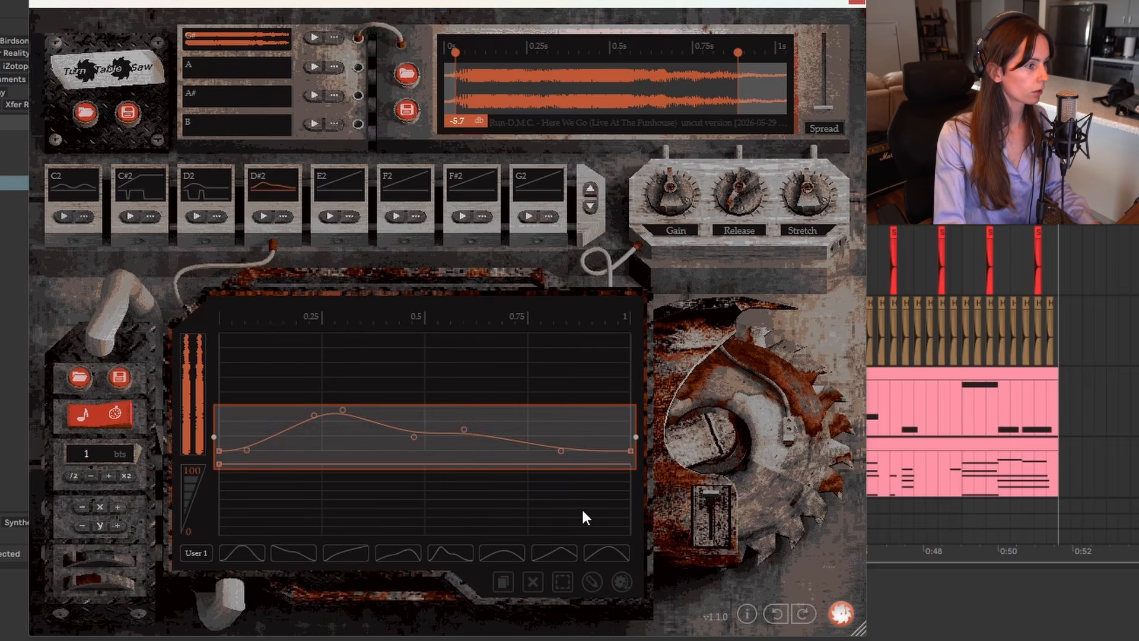
left_click_drag(633, 436, 441, 457)
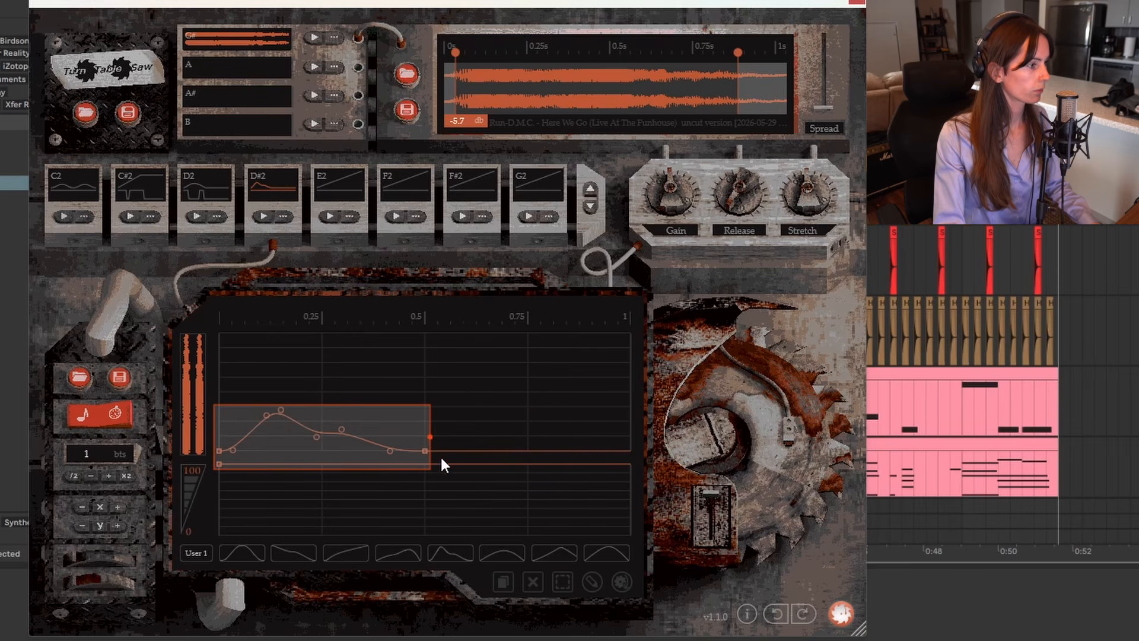
left_click(266, 218)
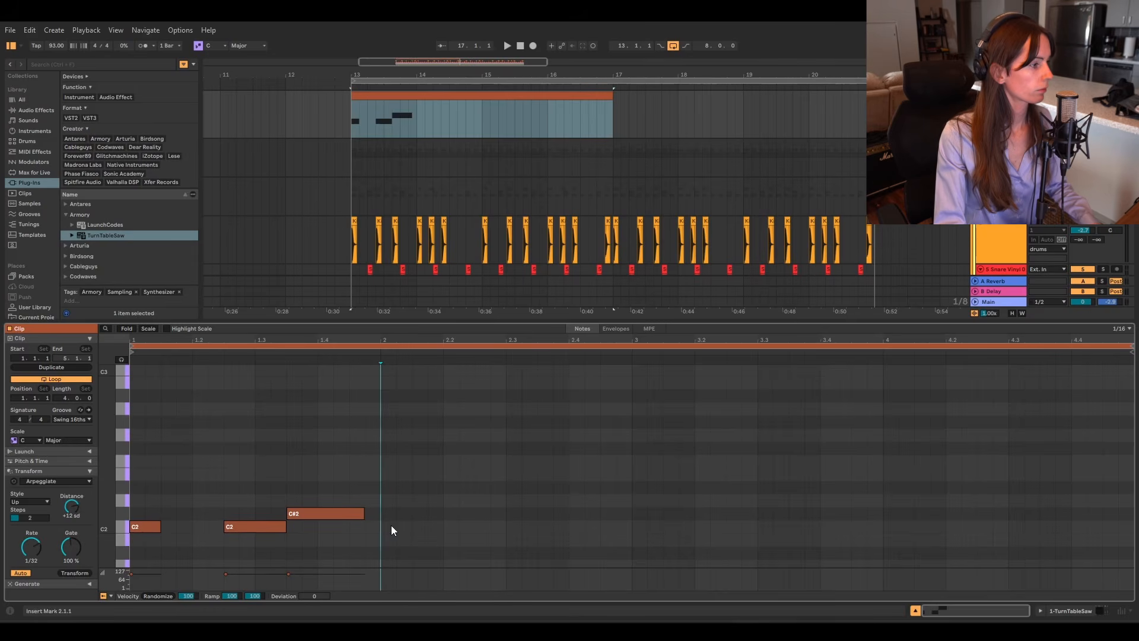
Add bar 2 notes: C2 at 2.1.1, C#2 at 2.1.4, D2 at 2.2.3 and 2.3.1, and C#2 from 2.3.3 to 2.4.3.
double_click(391, 525)
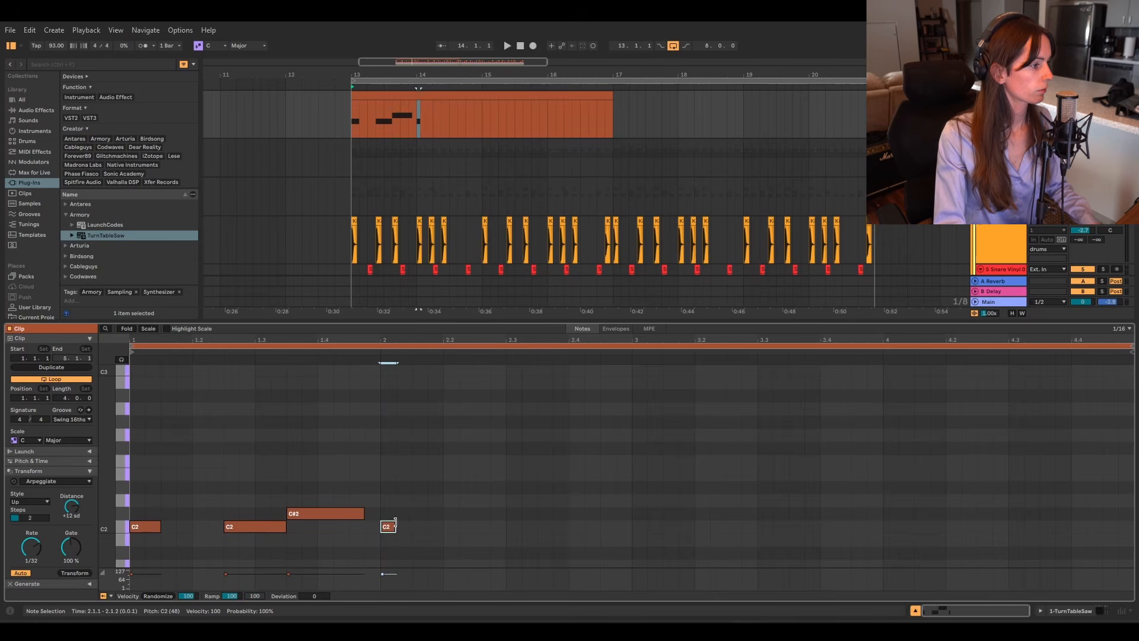
left_click_drag(393, 524, 410, 524)
double_click(436, 512)
double_click(486, 499)
left_click_drag(486, 499, 503, 499)
double_click(515, 500)
left_click_drag(515, 500, 606, 511)
double_click(548, 513)
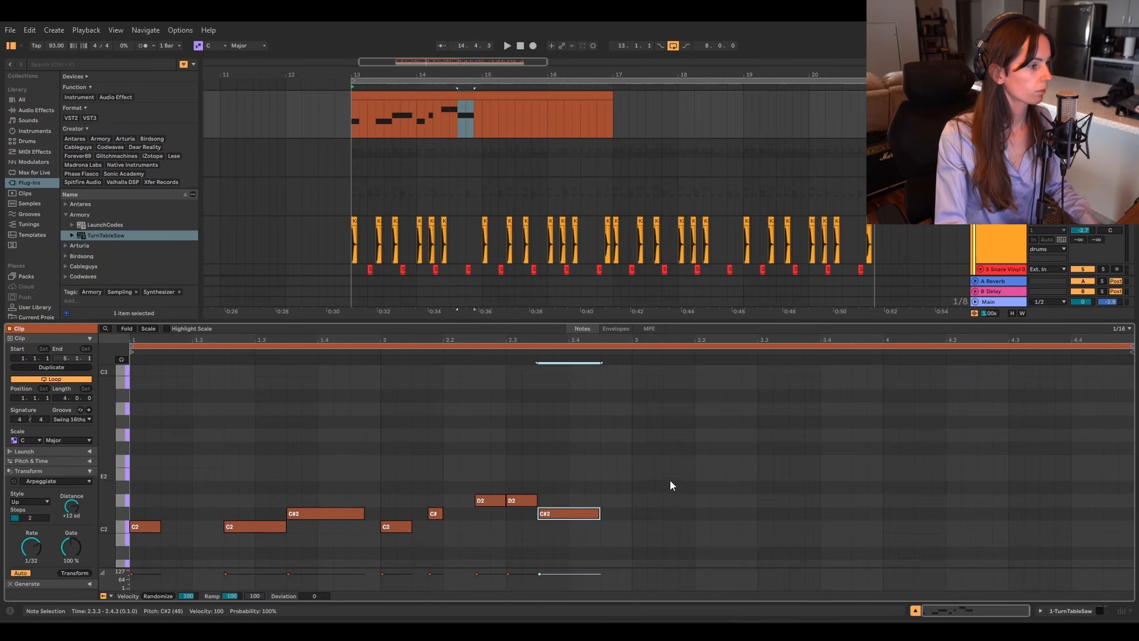
Add bar 3 notes: D#2 at 3.1.3, C#2 at 3.2.1 and 3.2.4, and D2 at 3.3.3, 3.4.1 and 3.4.3.
double_click(671, 487)
left_click_drag(671, 487, 693, 486)
double_click(702, 513)
double_click(749, 513)
double_click(795, 501)
left_click_drag(795, 500, 881, 503)
double_click(826, 502)
double_click(858, 502)
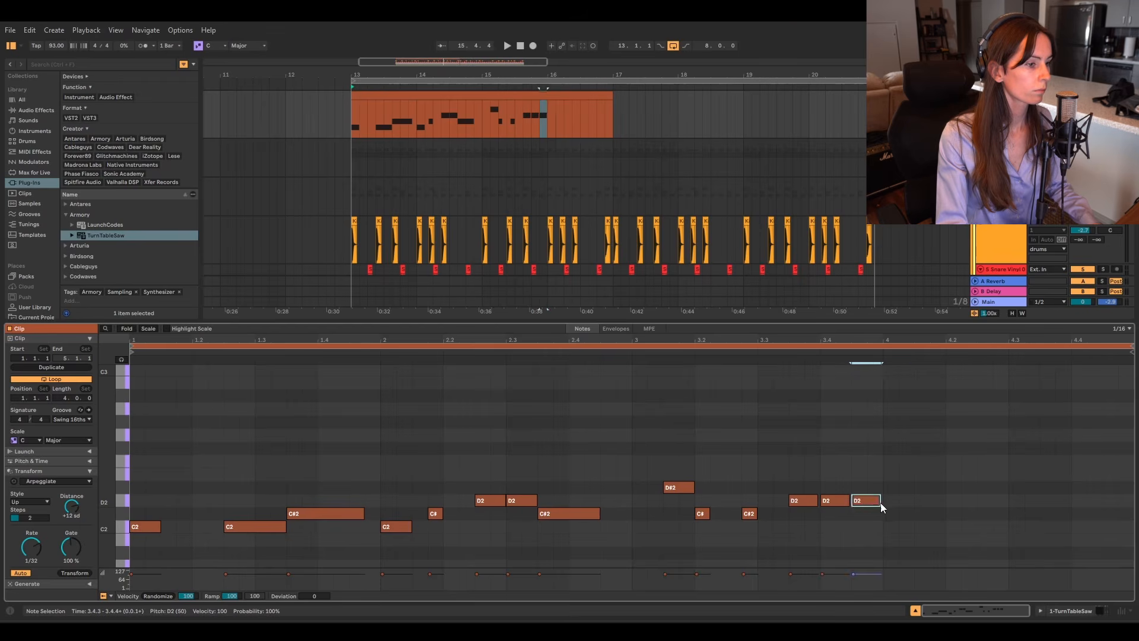
Fill bar 4 with D2 at 4.1.1, 4.2.1, 4.2.3 and 4.3.1, D#2 at 4.1.3, and C#2 from 4.3.3 to 4.4.4.
double_click(890, 501)
double_click(921, 488)
double_click(950, 502)
double_click(982, 502)
left_click(1009, 504)
double_click(1013, 502)
double_click(1045, 513)
left_click_drag(1046, 513, 1104, 513)
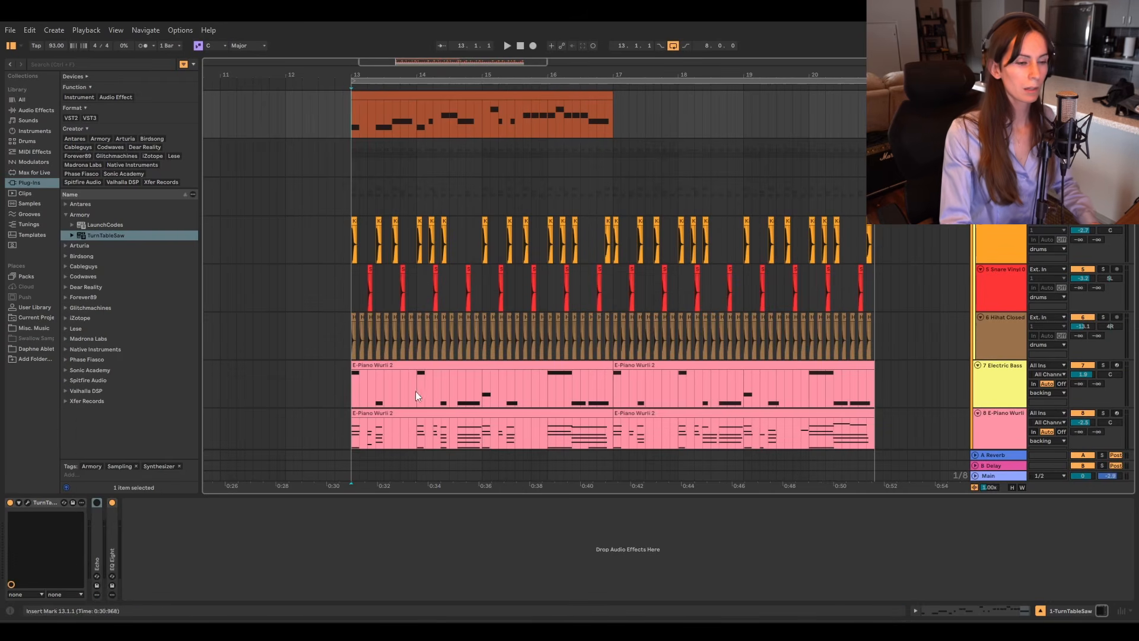
Turn on the Echo effect on the TurnTableSaw track, open the scratch clip's notes and play from bar 13.
double_click(96, 526)
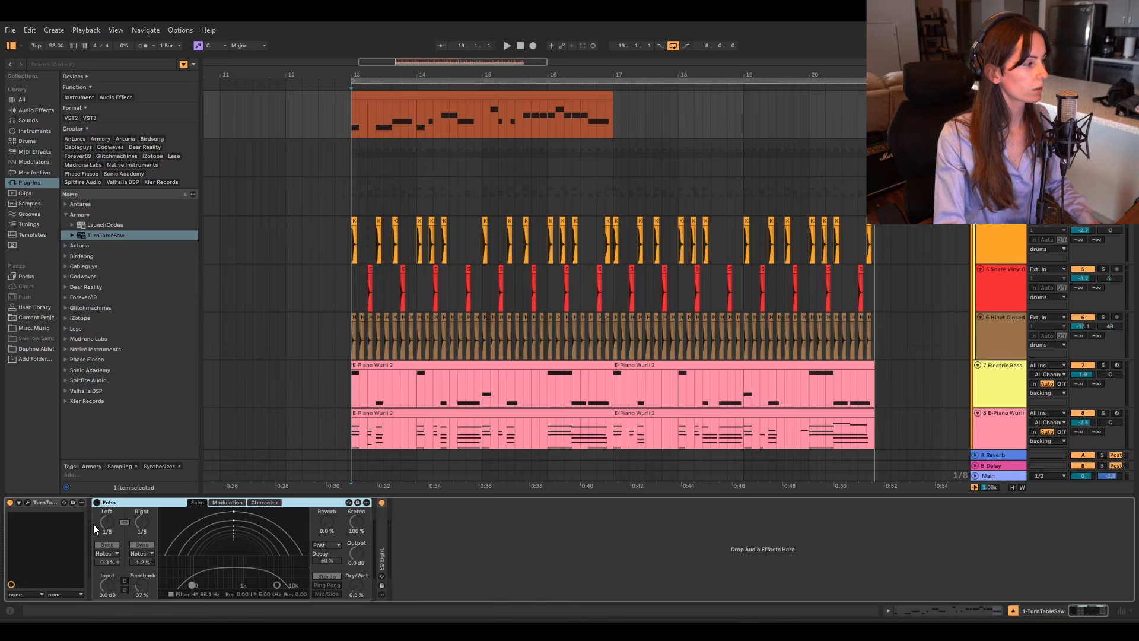
left_click(97, 503)
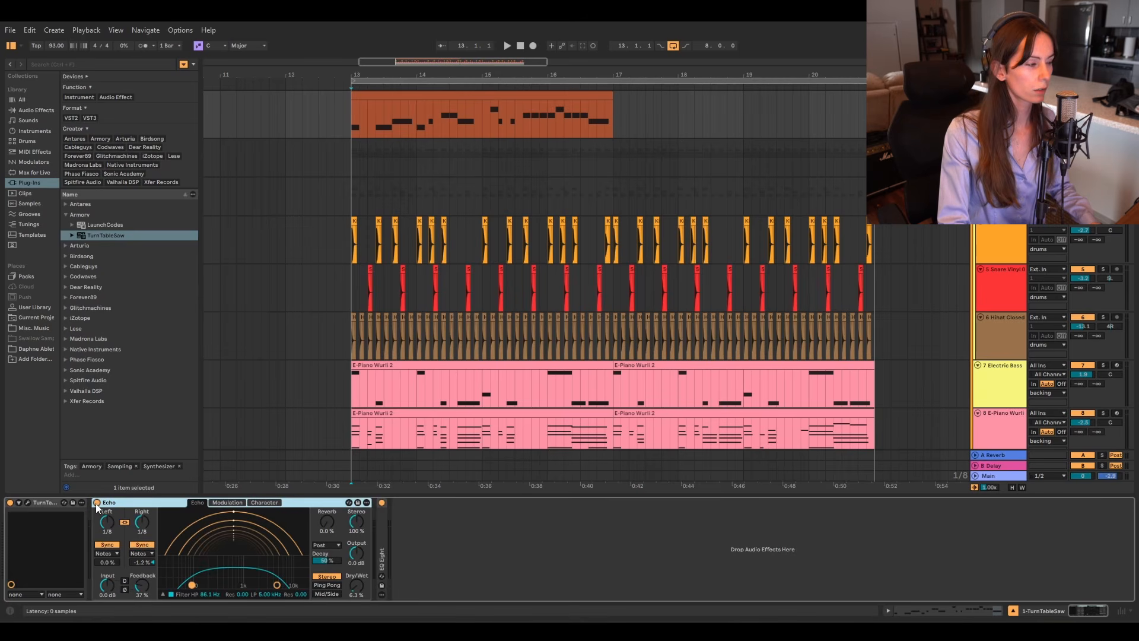
left_click(459, 96)
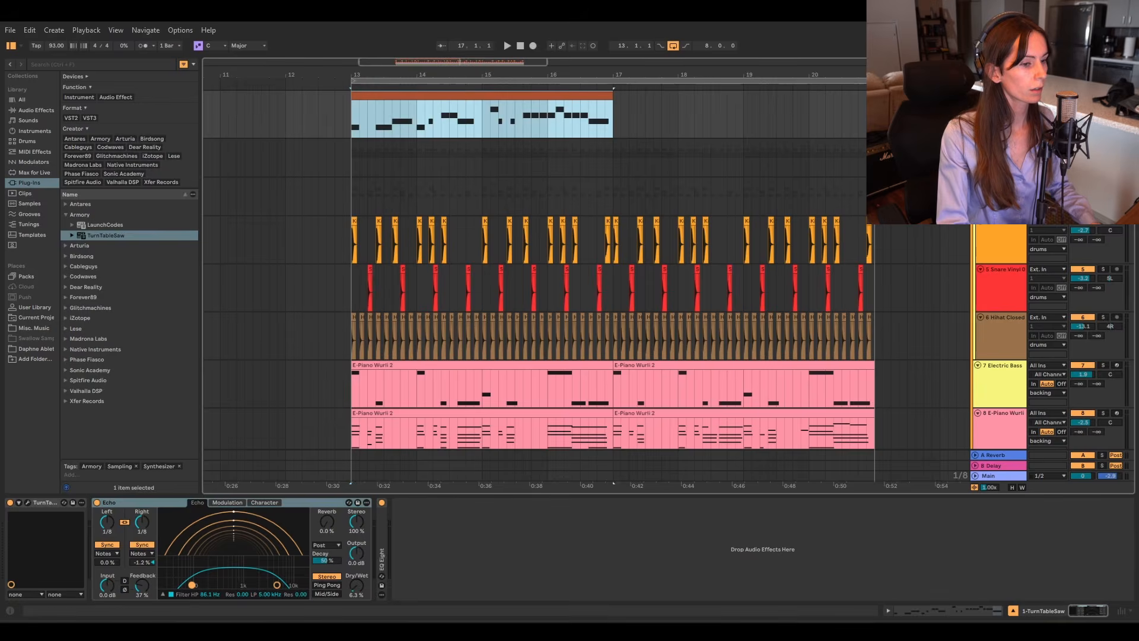
left_click(968, 610)
left_click(352, 122)
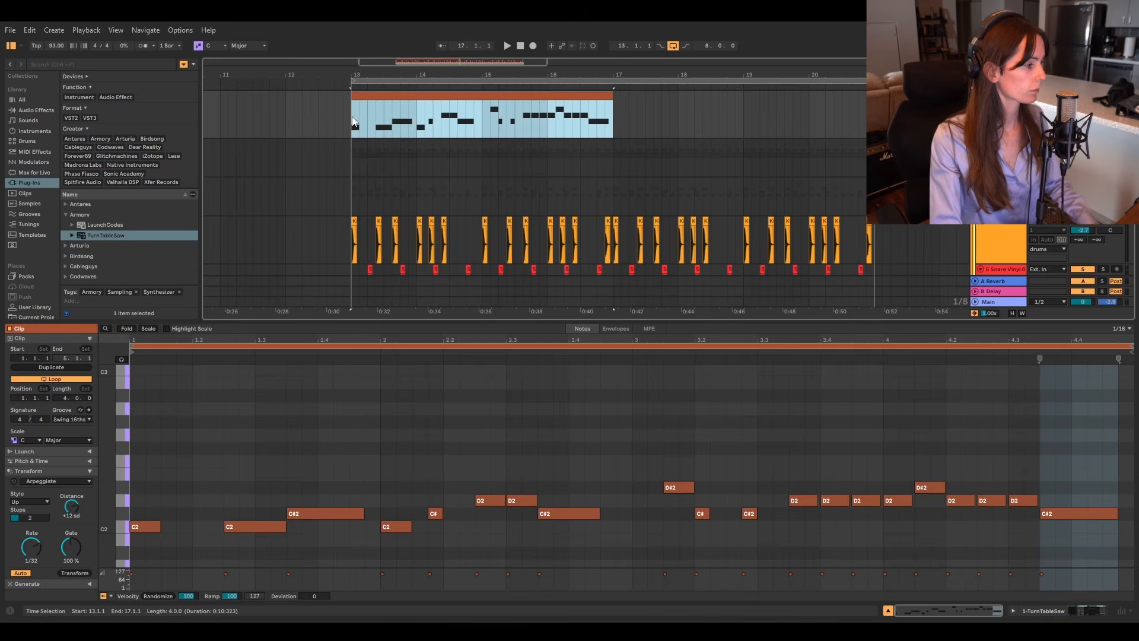
key("space")
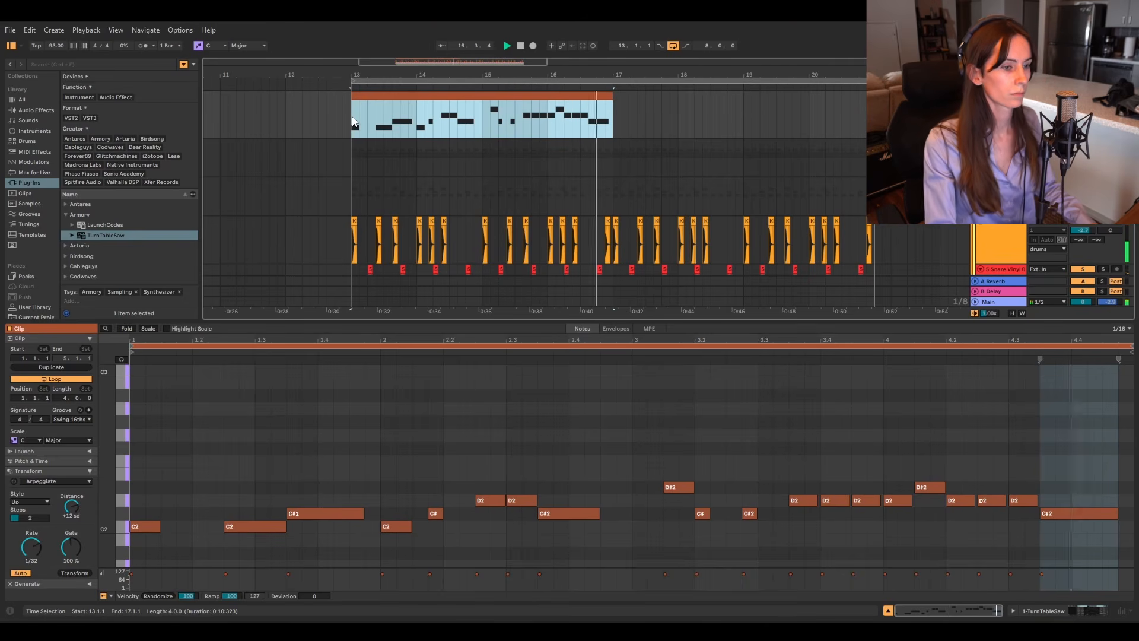
key("space")
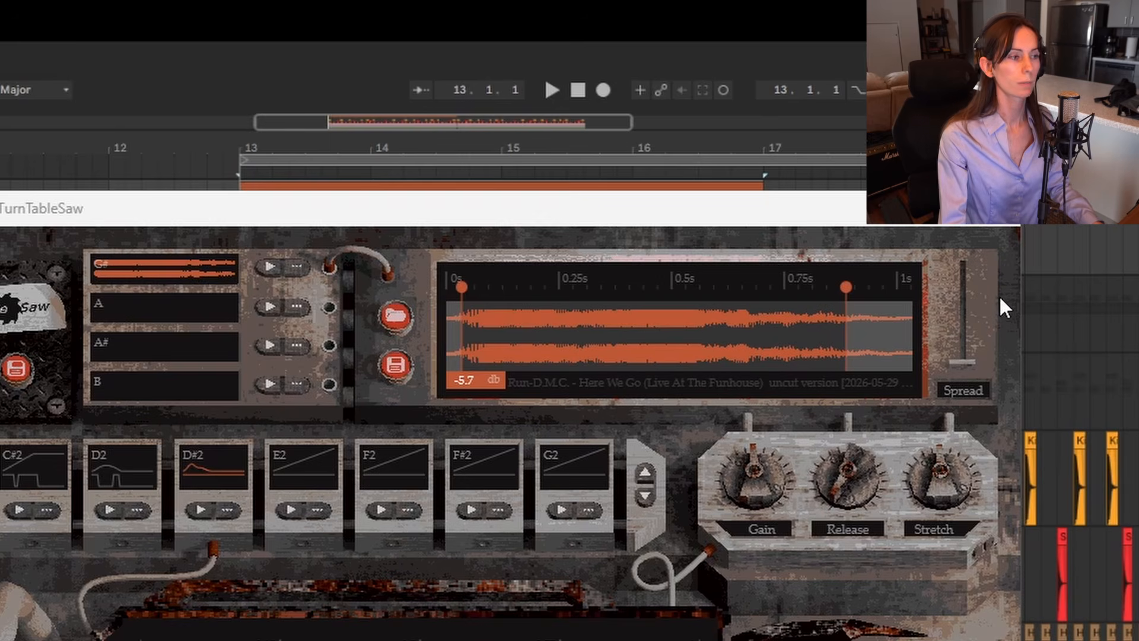
Set the sample's Spread to 14 % and play the scratch clip from 15.2.1.
left_click_drag(961, 362, 970, 345)
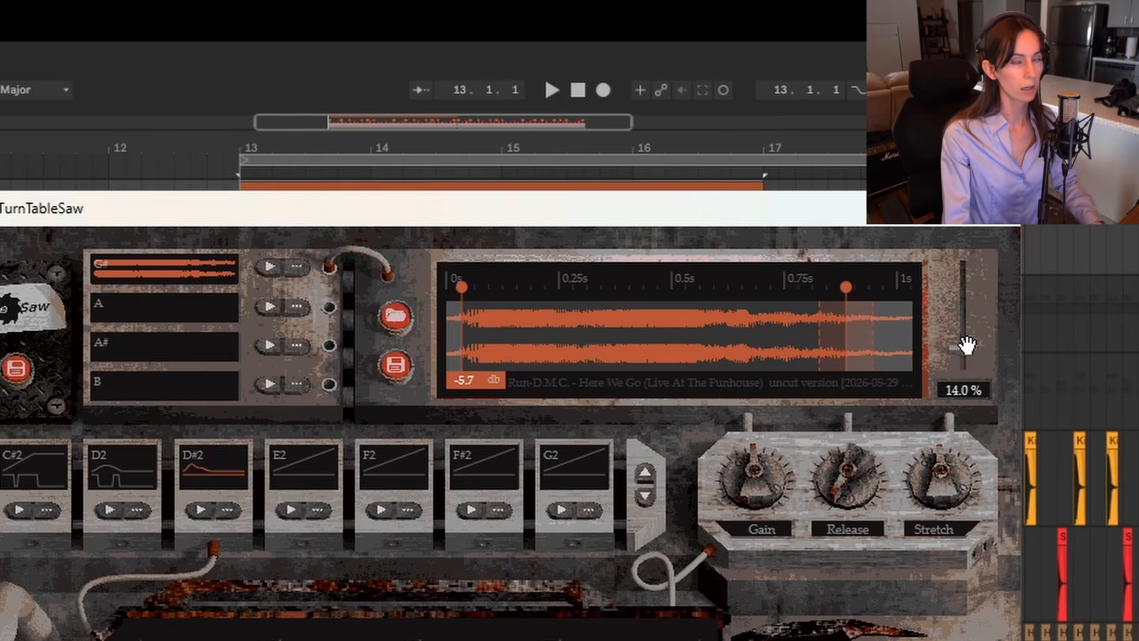
left_click_drag(949, 225, 943, 296)
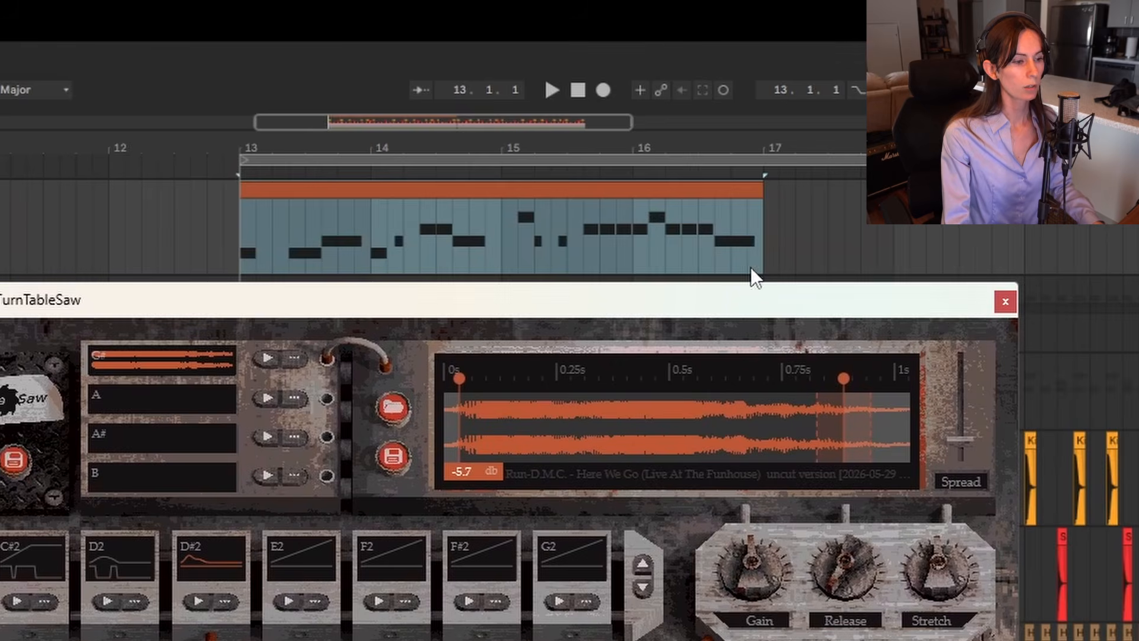
left_click(535, 237)
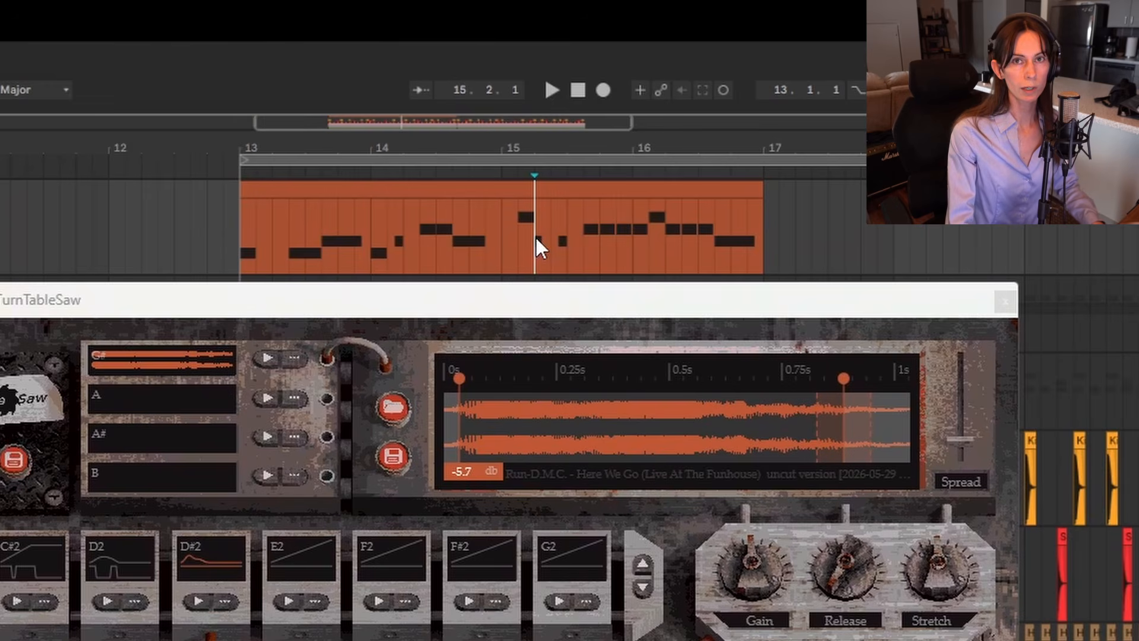
key("space")
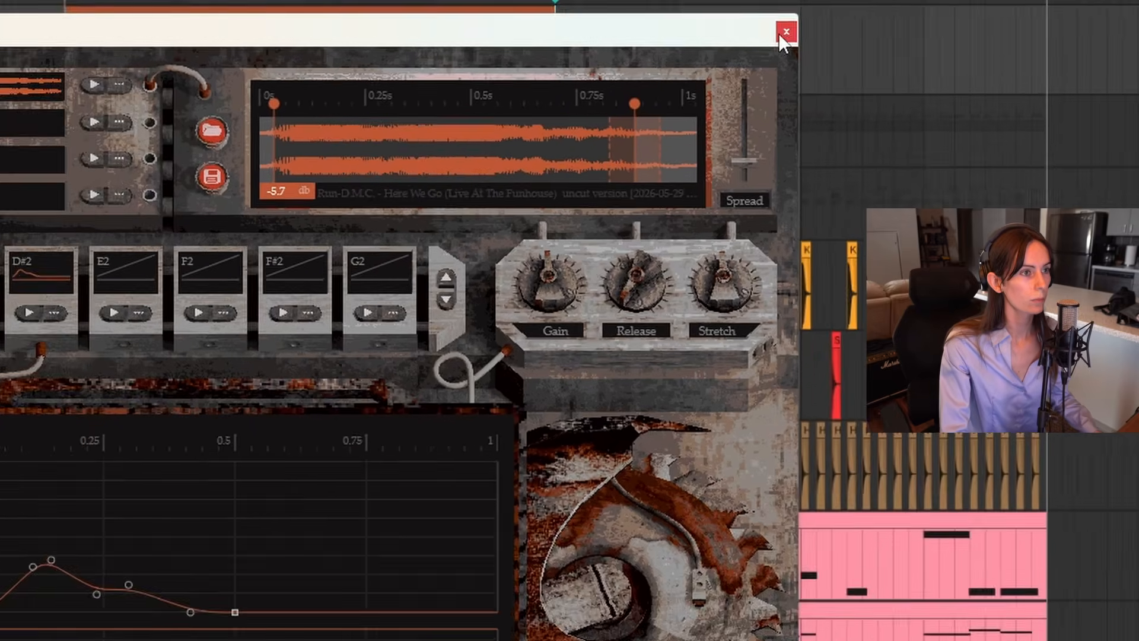
Automate TurnTableSaw's Stretch with a curved rise to about 186 % at the clip's end, and play from 16.2.1.
left_click(783, 31)
left_click(1000, 74)
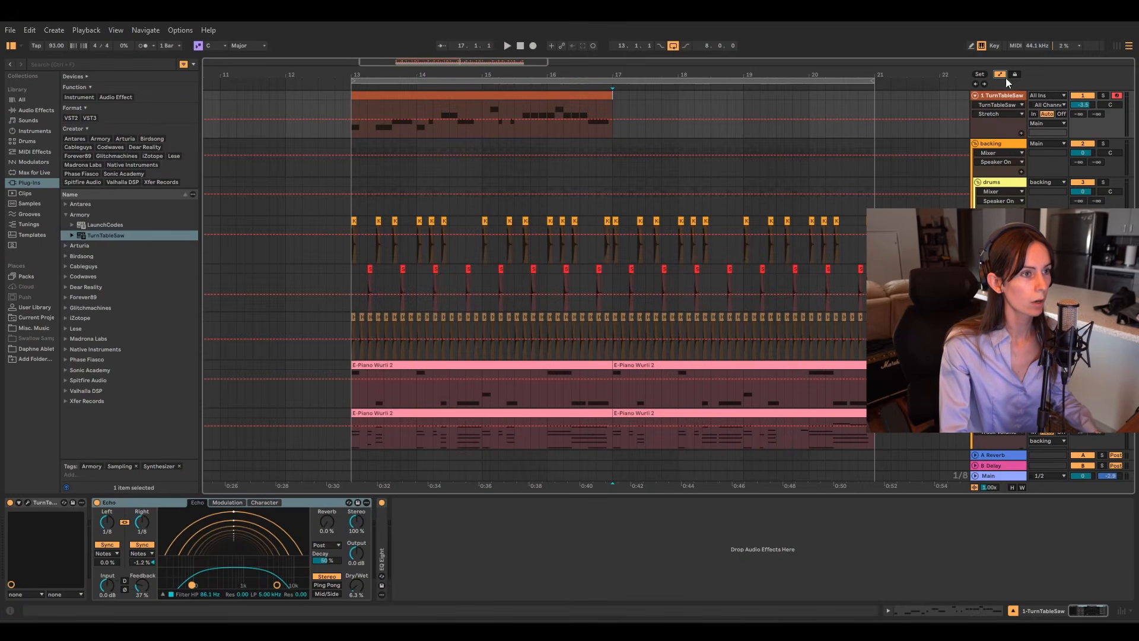
left_click(1021, 134)
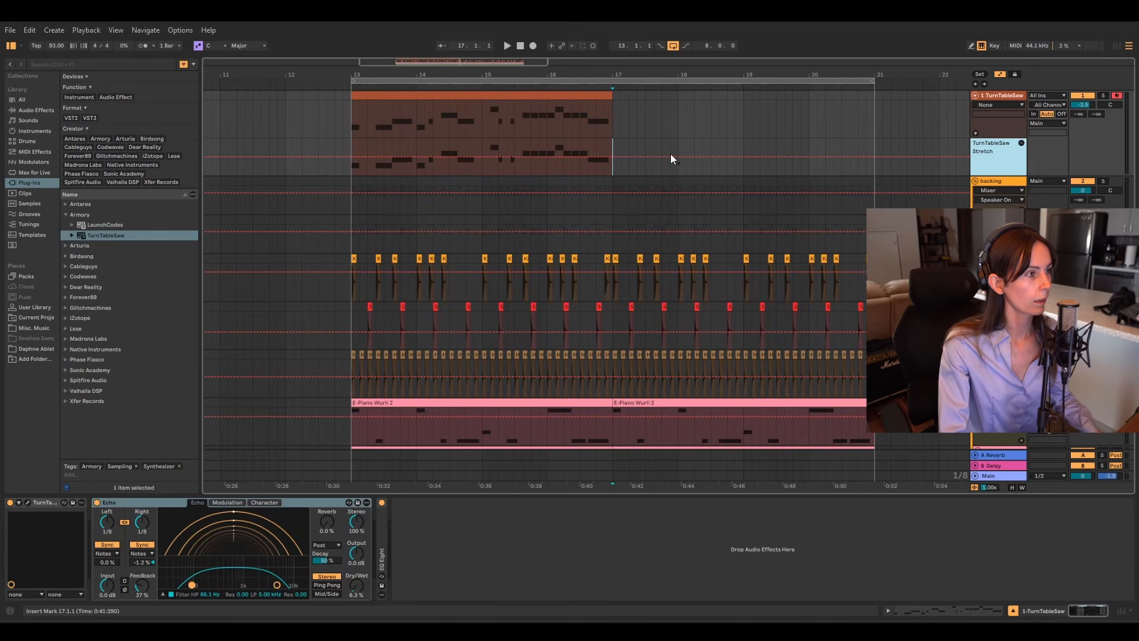
left_click_drag(607, 150, 610, 150)
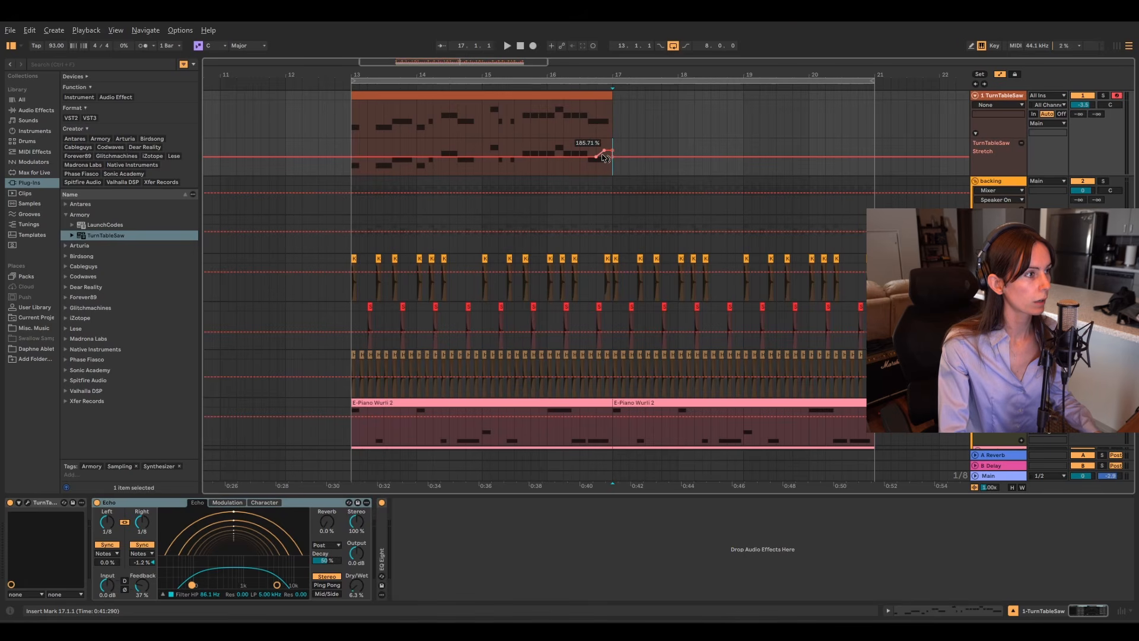
left_click_drag(605, 158, 604, 155)
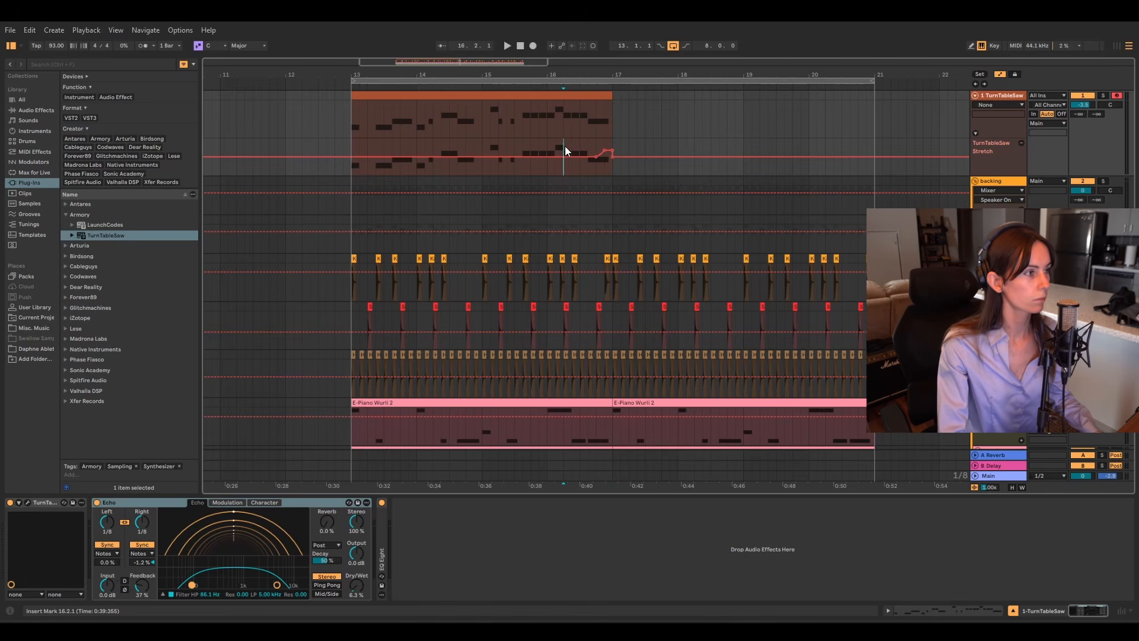
left_click(564, 150)
key("space")
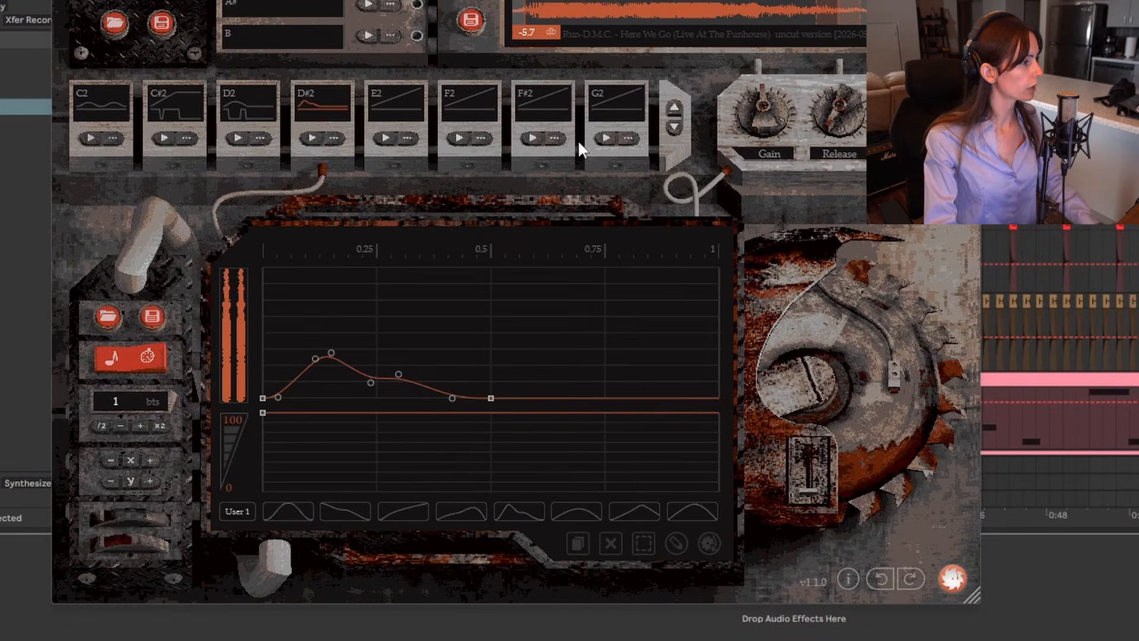
Copy pattern C#2 into pattern slot E2.
left_click(395, 116)
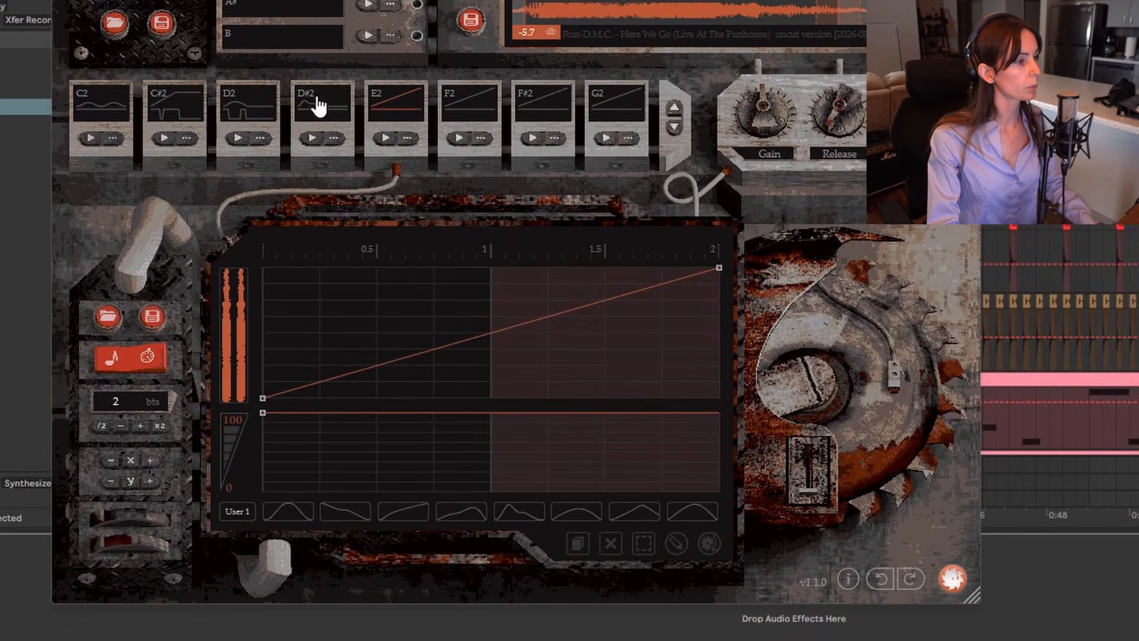
left_click(178, 110)
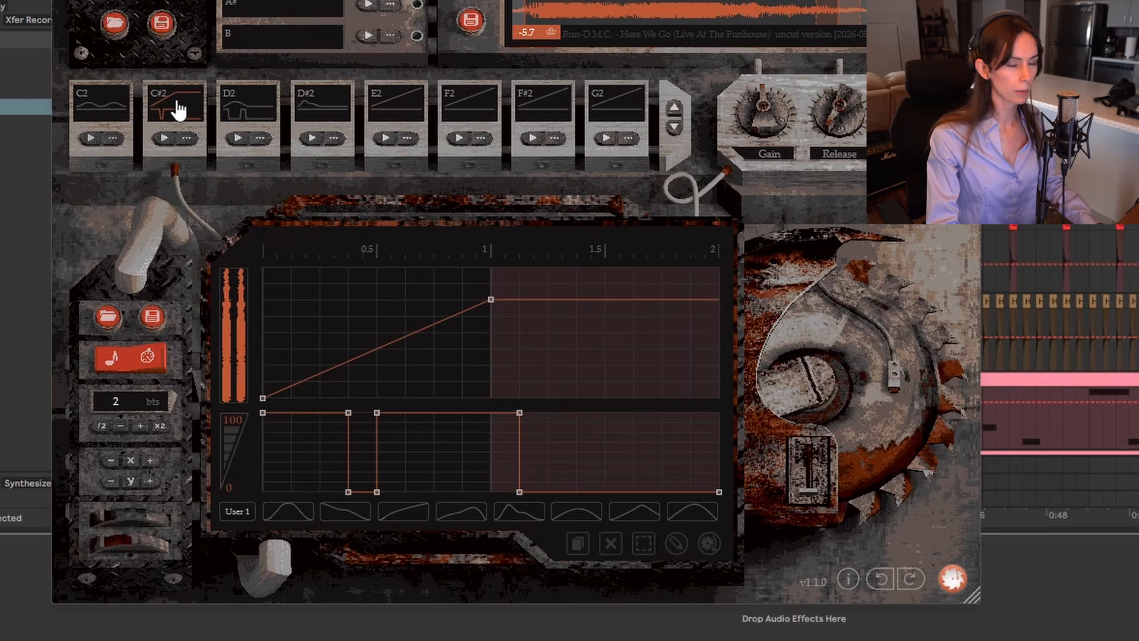
left_click(396, 119)
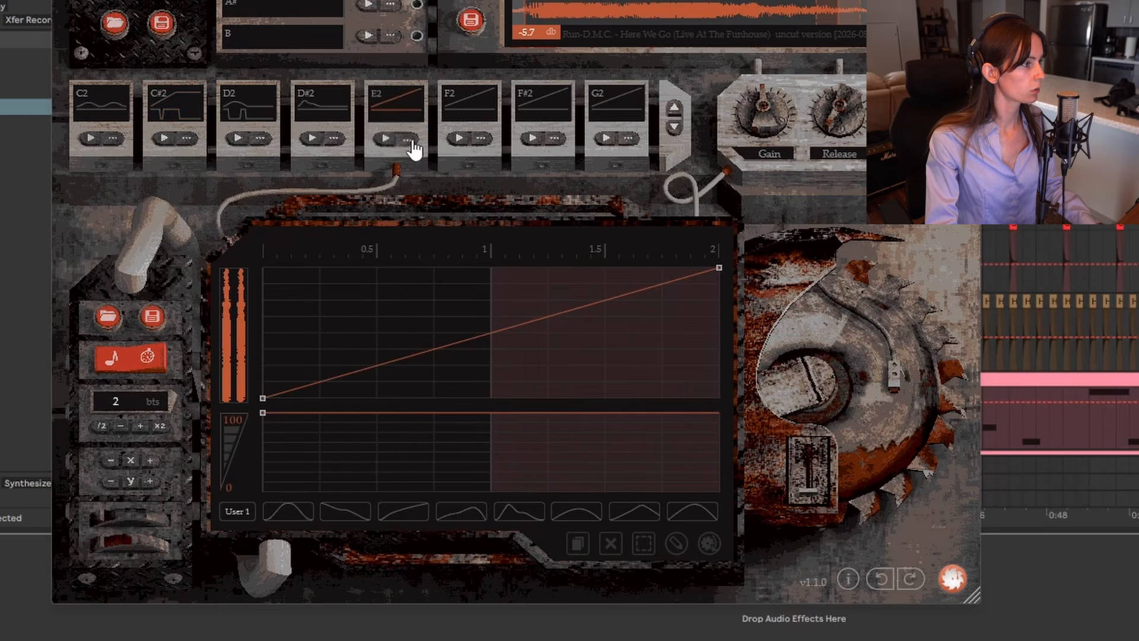
left_click(410, 140)
mouse_move(446, 186)
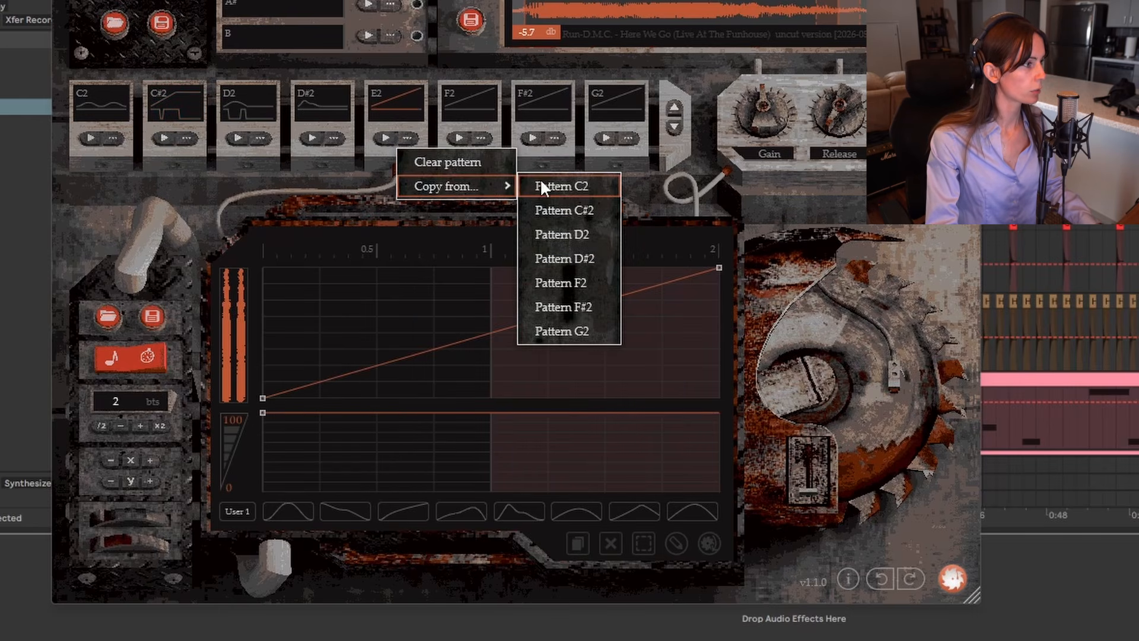
left_click(556, 208)
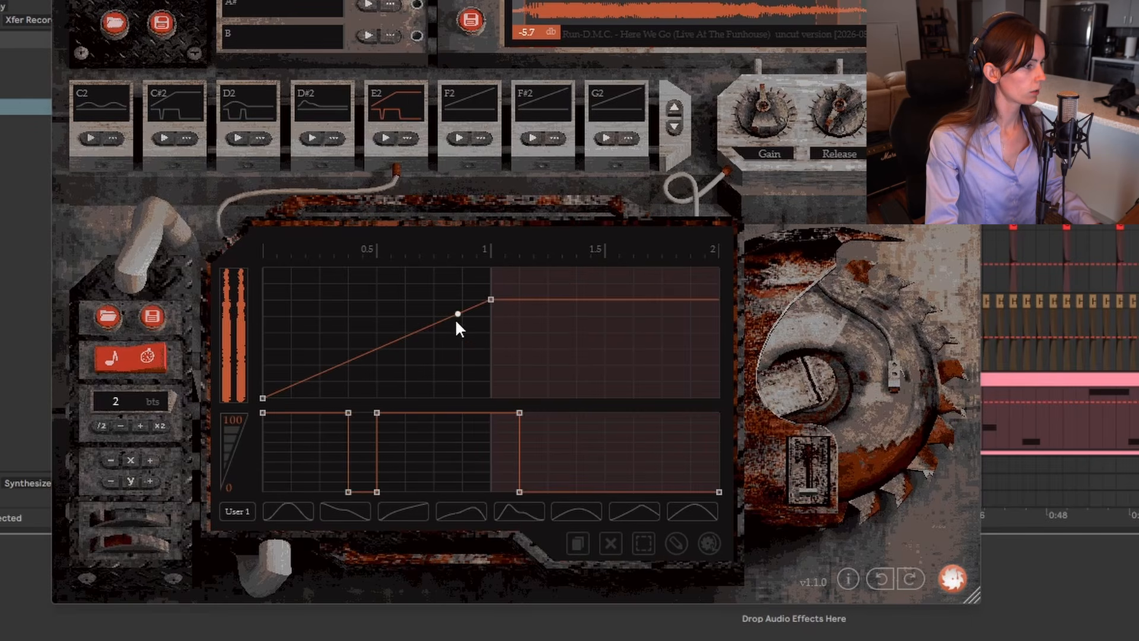
Rework pattern E2's volume curve into four short cuts to zero within the first half beat.
scroll(341, 287, "up", 5)
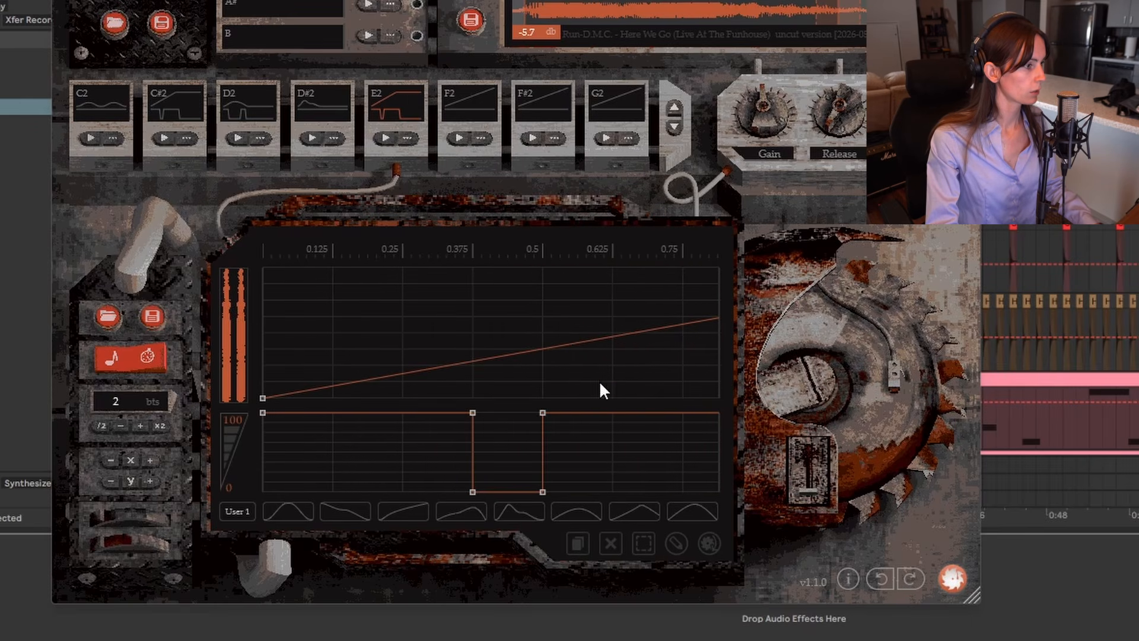
left_click_drag(600, 385, 444, 508)
left_click_drag(543, 454, 502, 461)
left_click(500, 375)
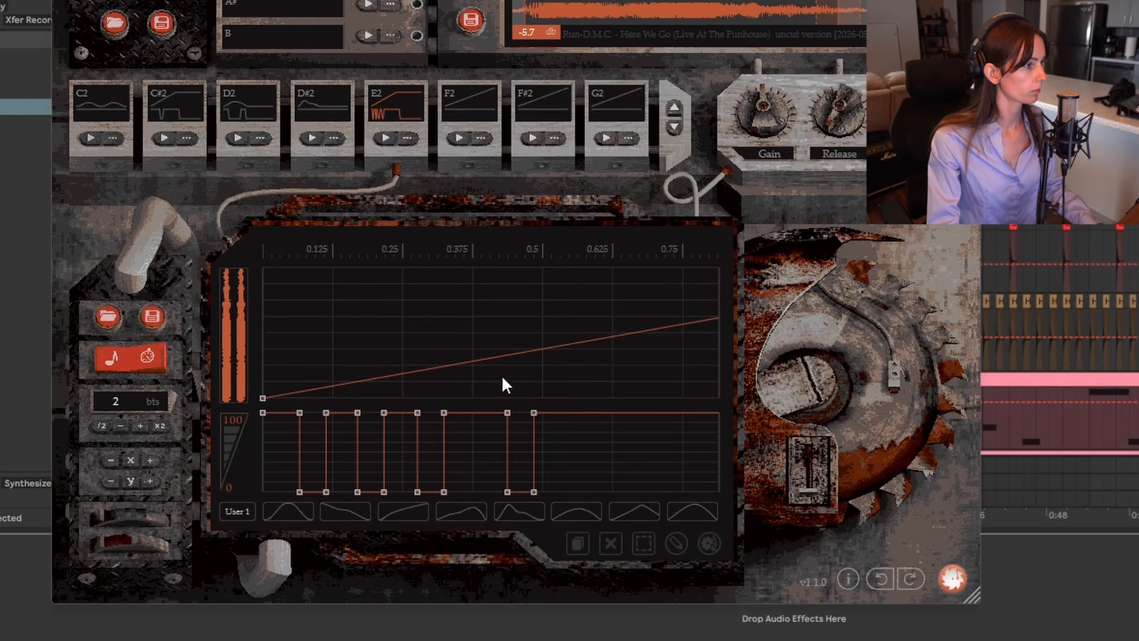
left_click_drag(493, 249, 399, 250)
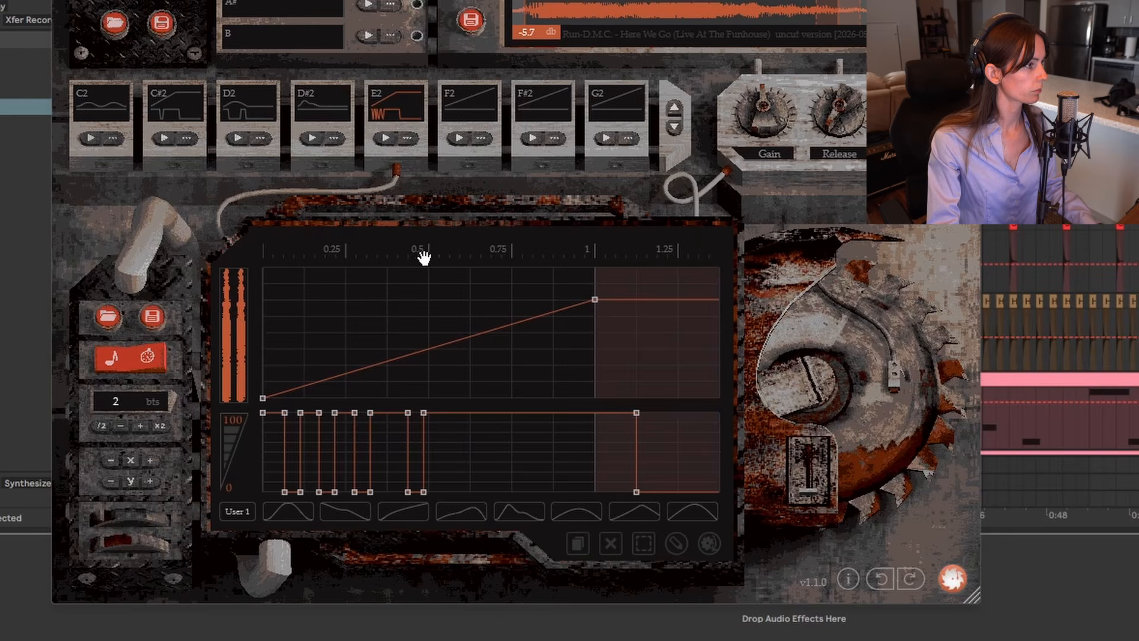
Smooth the edges of pattern E2's volume cuts, previewing the pattern before and after.
left_click(383, 140)
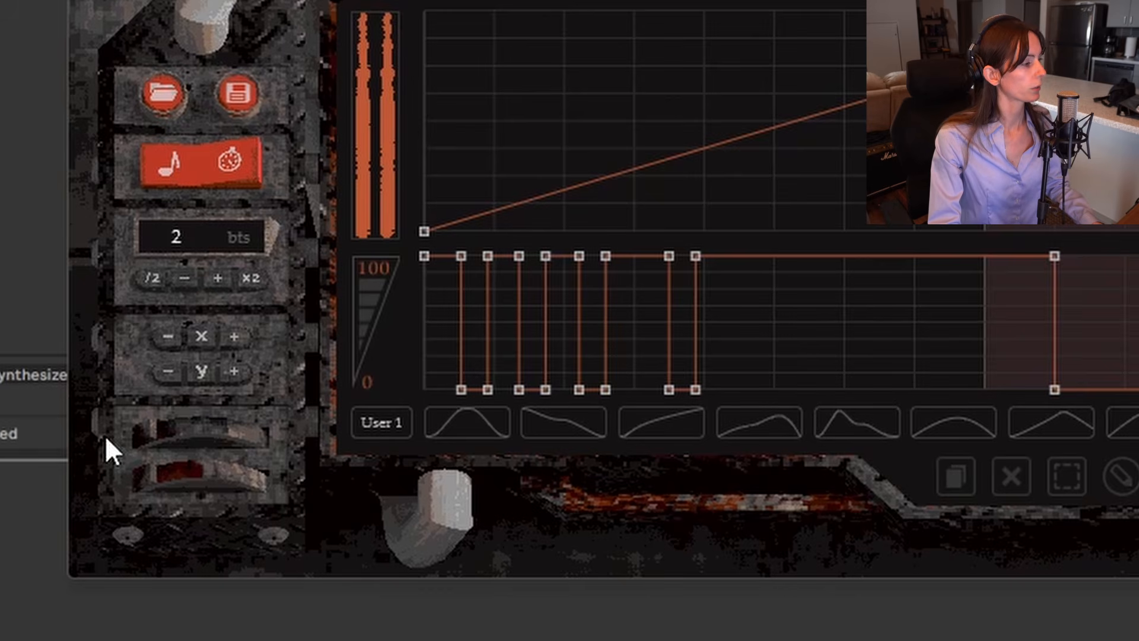
left_click_drag(140, 470, 186, 511)
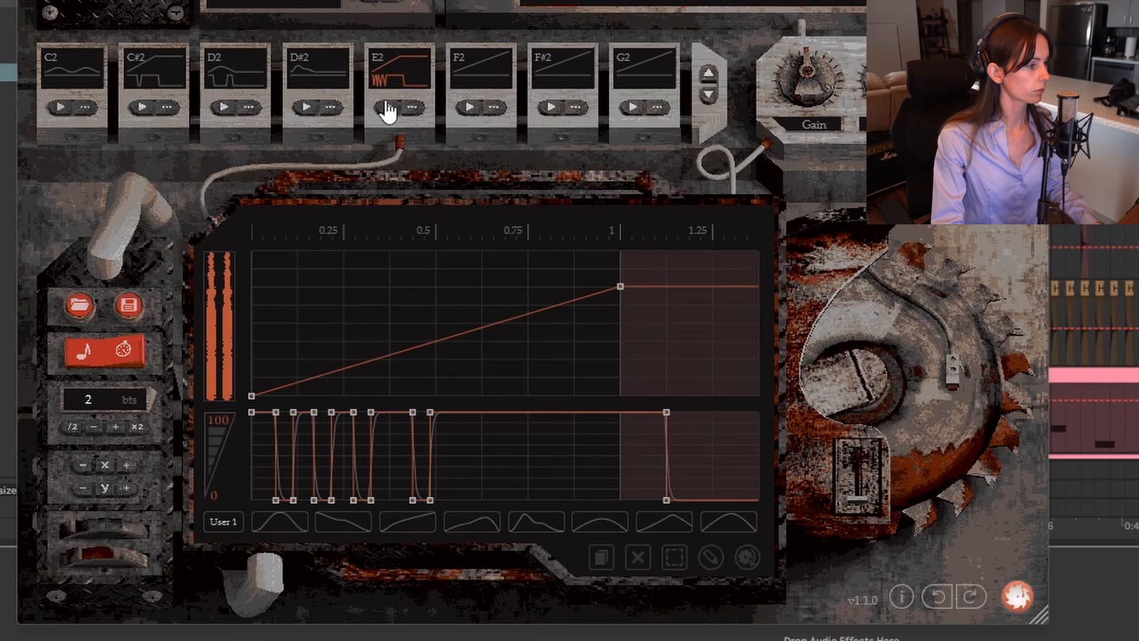
left_click(387, 111)
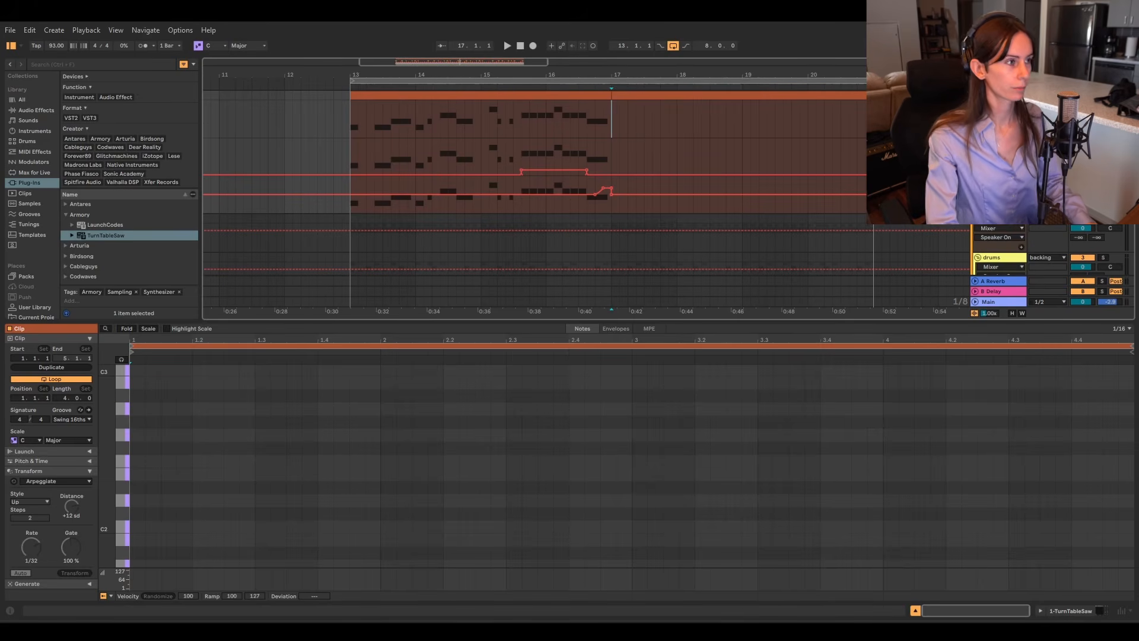
Draw C#2 notes at 1.1.3, 1.3.3, 2.3.1 and 2.3.3 and E2 notes at 1.3.1, 2.1.3 and 2.2.2, and play from bar 17.
left_click_drag(175, 513, 224, 514)
left_click_drag(258, 474, 286, 474)
left_click_drag(290, 513, 347, 514)
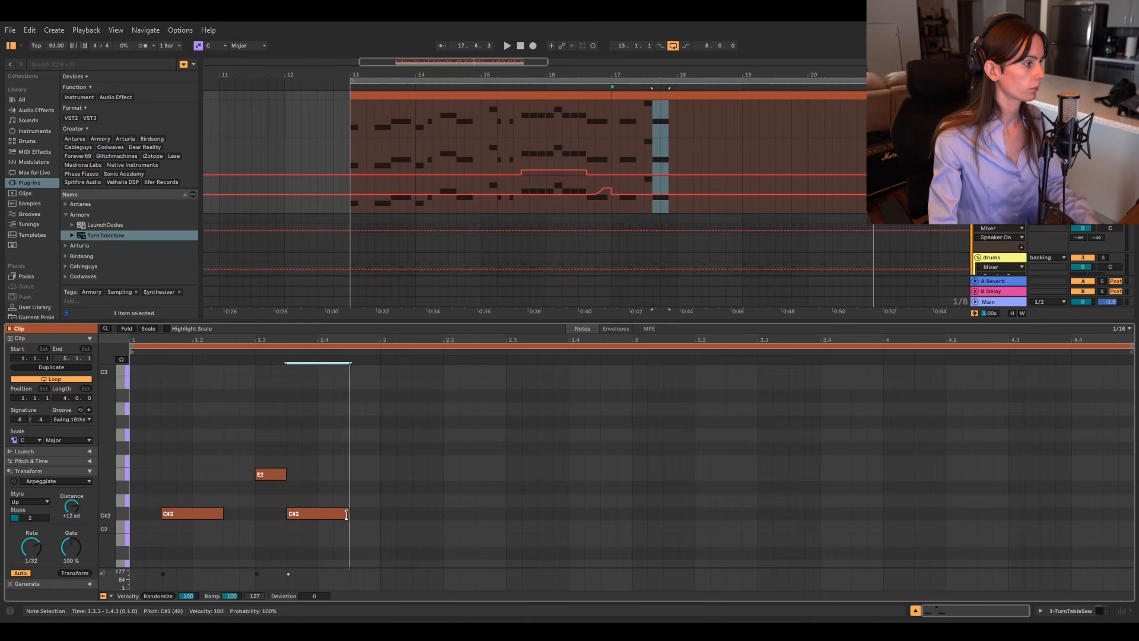
left_click_drag(414, 474, 490, 474)
left_click(514, 514)
left_click_drag(539, 514, 598, 514)
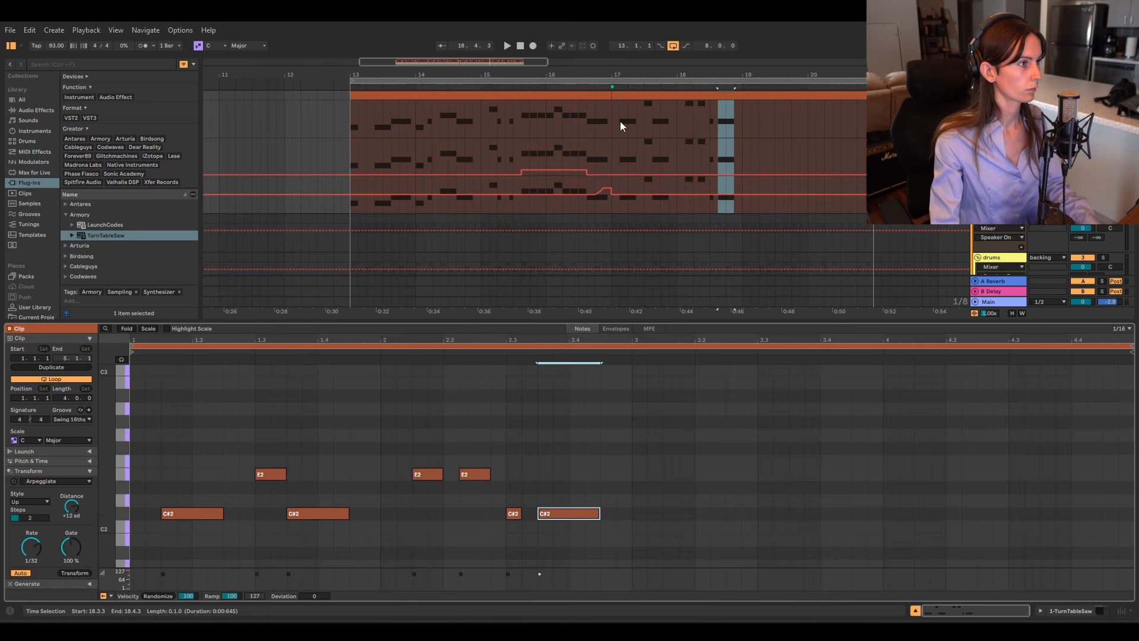
left_click(611, 119)
key("space")
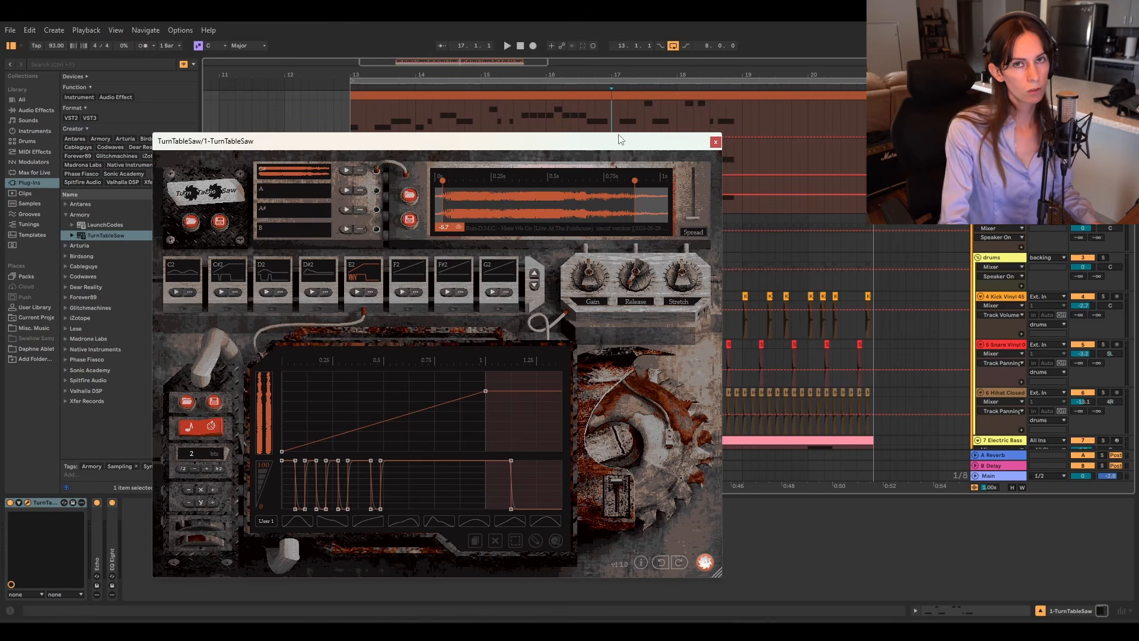
Play the scratch clip from 18.1.1 twice to check the new notes.
left_click(676, 118)
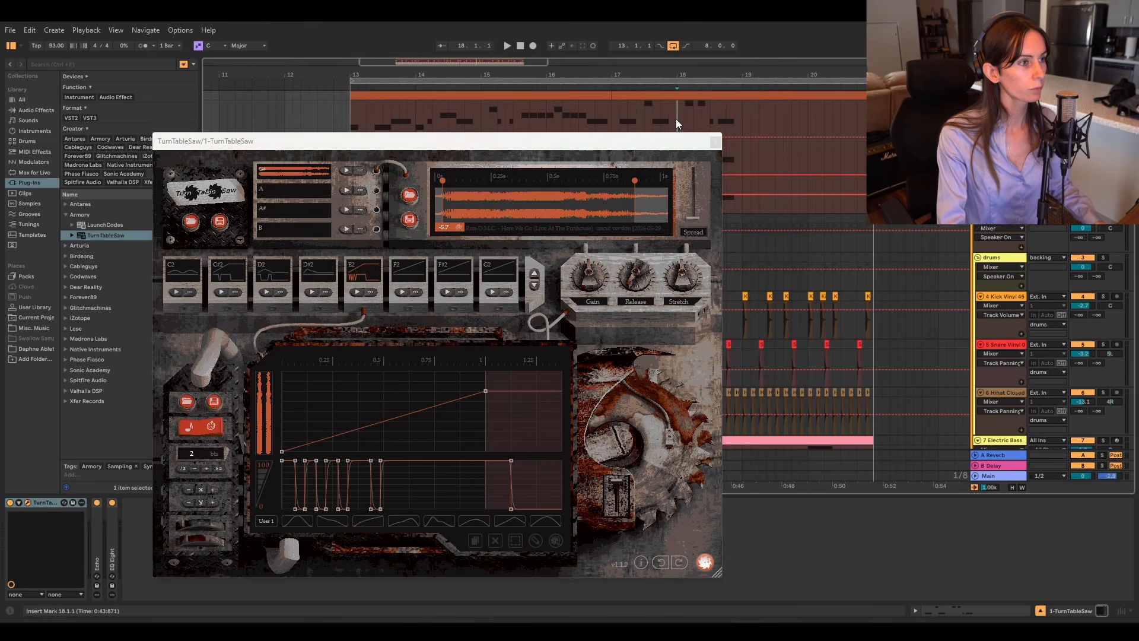
key("space")
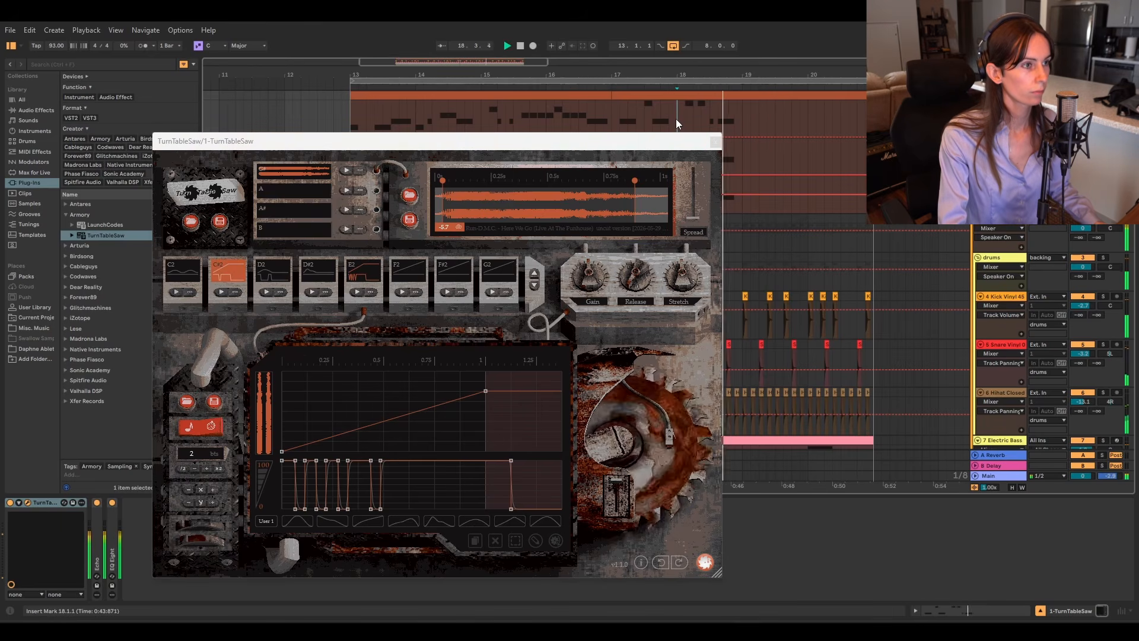
key("space")
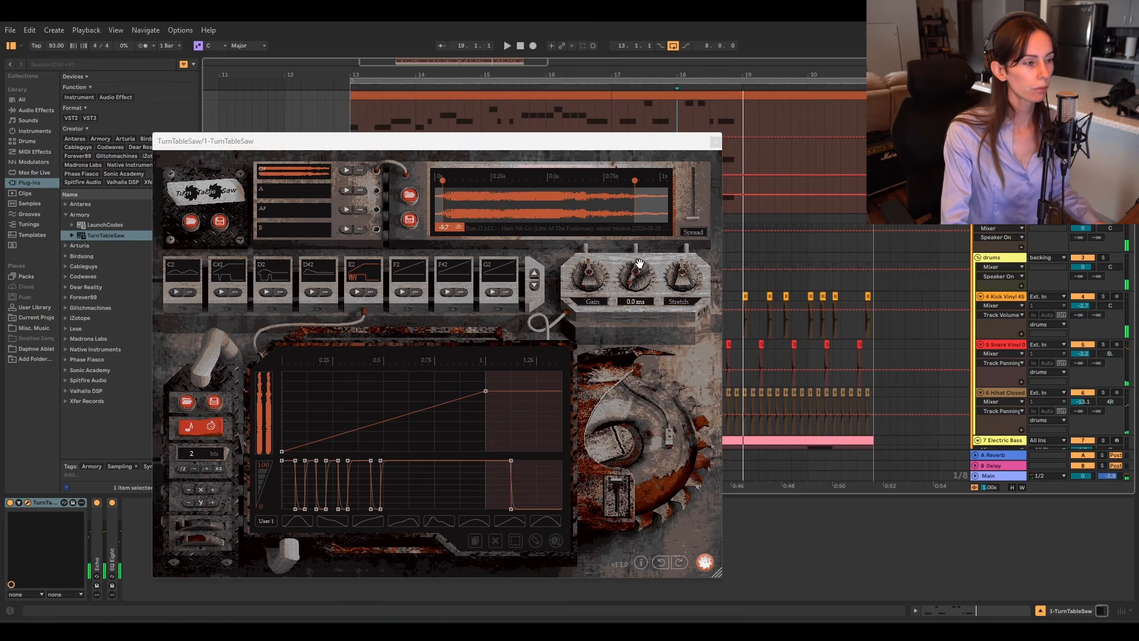
left_click(678, 112)
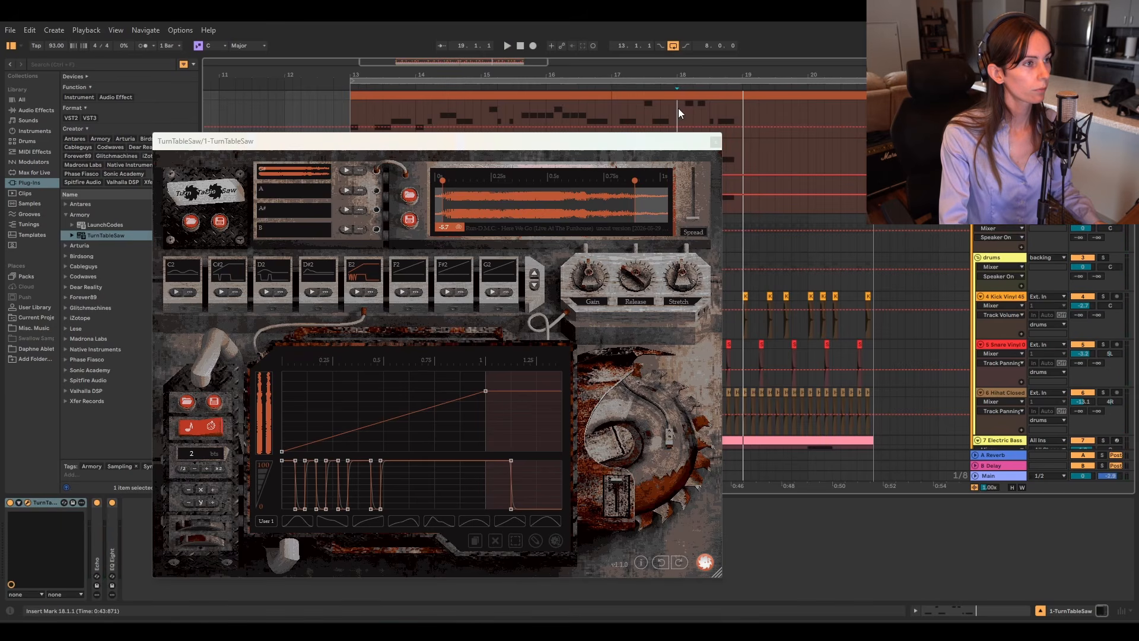
key("space")
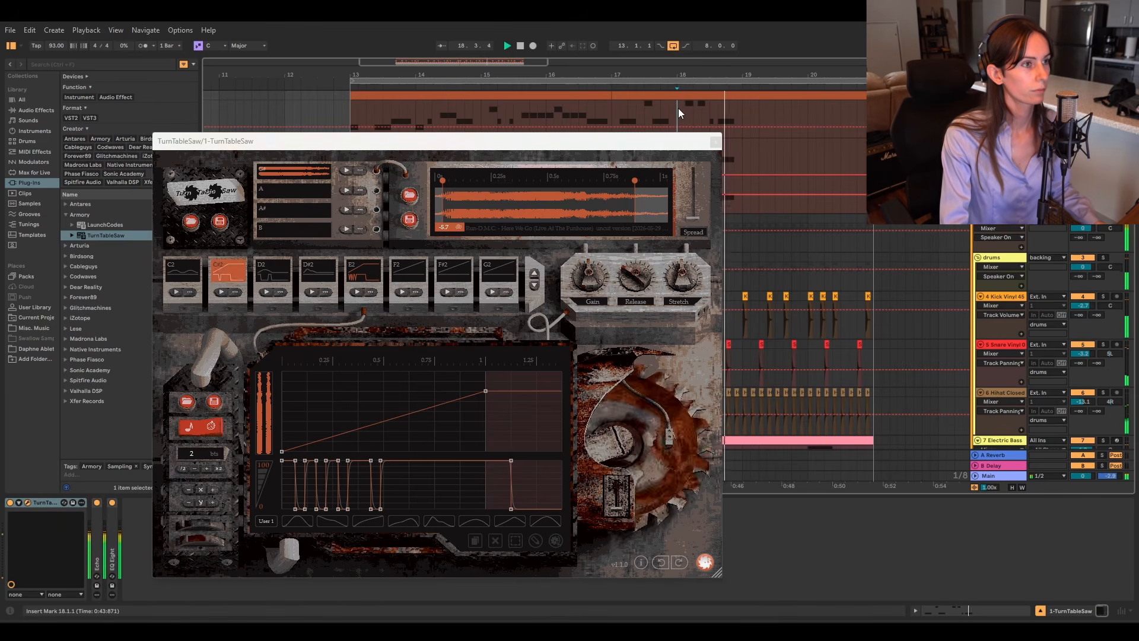
key("space")
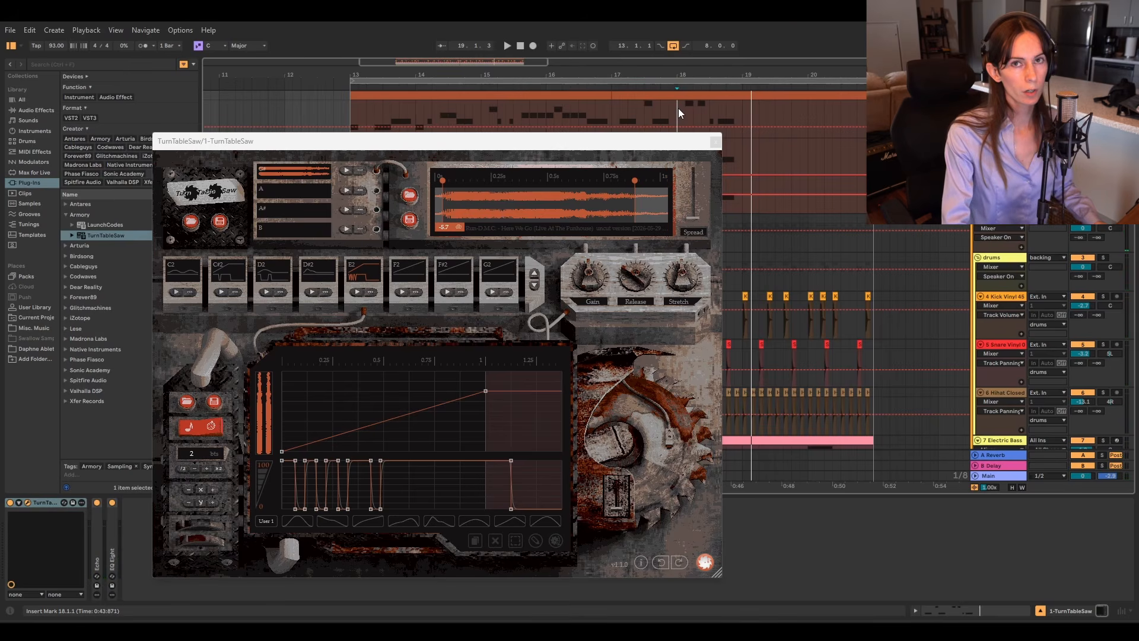
Close the TurnTableSaw window and raise its Release automation over the scratch notes in bar 18.
left_click(715, 142)
scroll(731, 151, "up", 1)
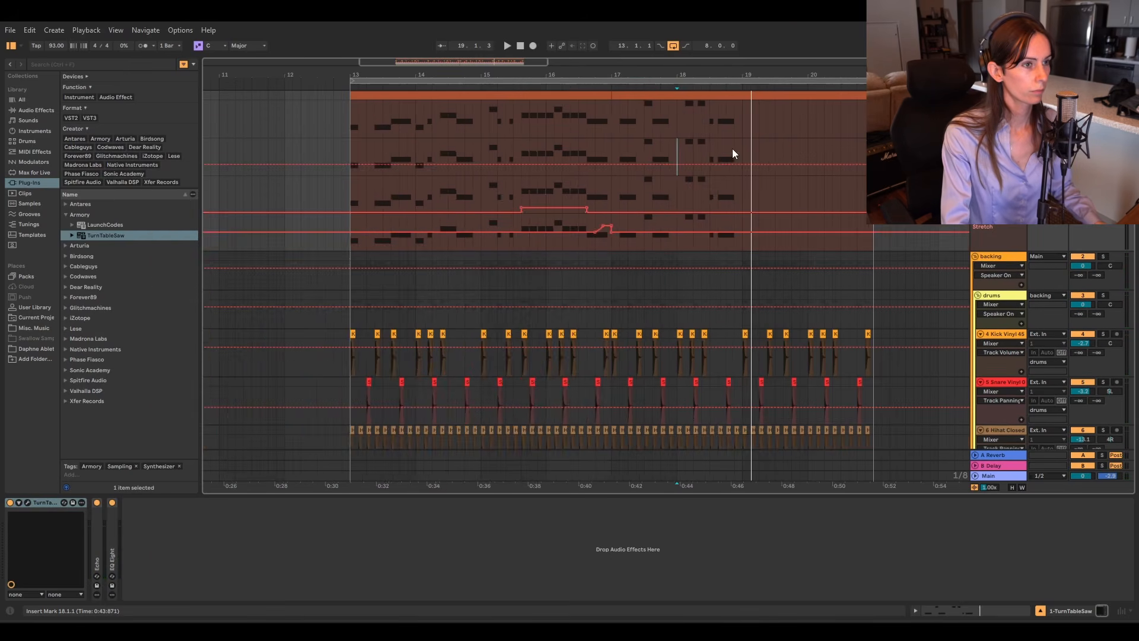
scroll(722, 153, "up", 3)
key("b")
left_click(639, 173)
left_click(771, 164)
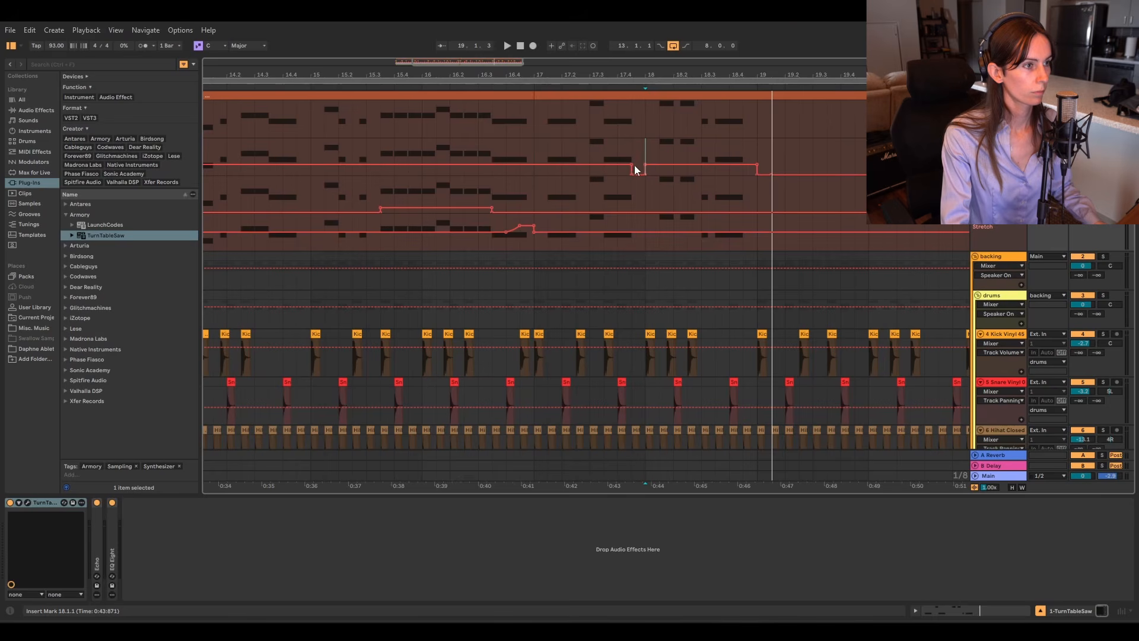
left_click(632, 165)
key("b")
left_click_drag(677, 166, 693, 166)
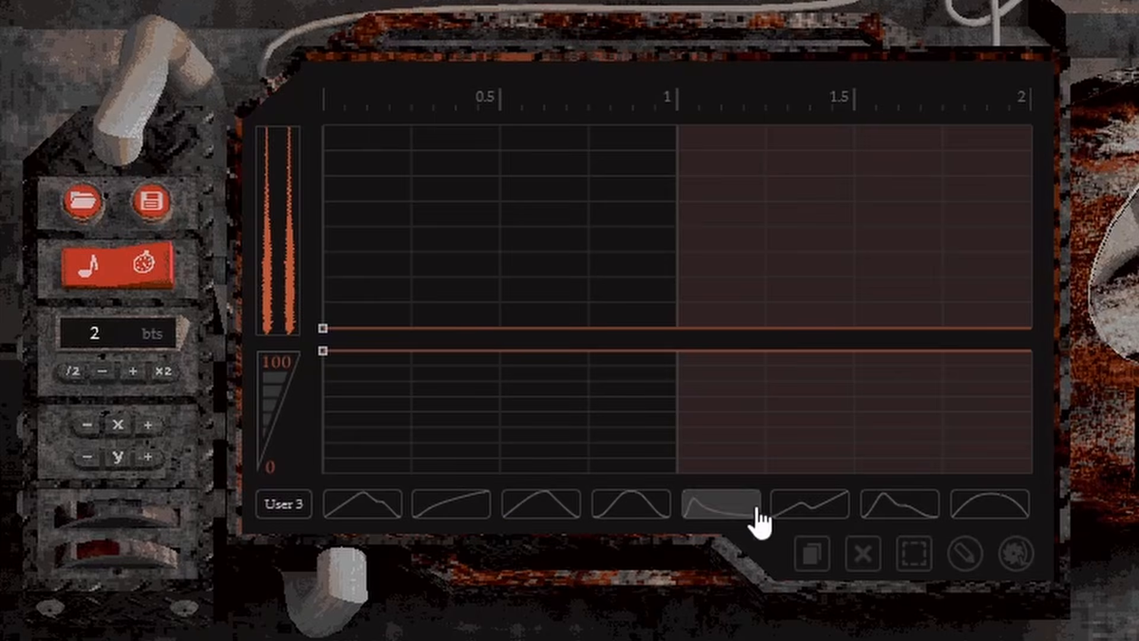
Shape the F2 pattern's position curve with the rising User 3 preset that dips midway.
left_click(810, 505)
left_click_drag(412, 287, 732, 295)
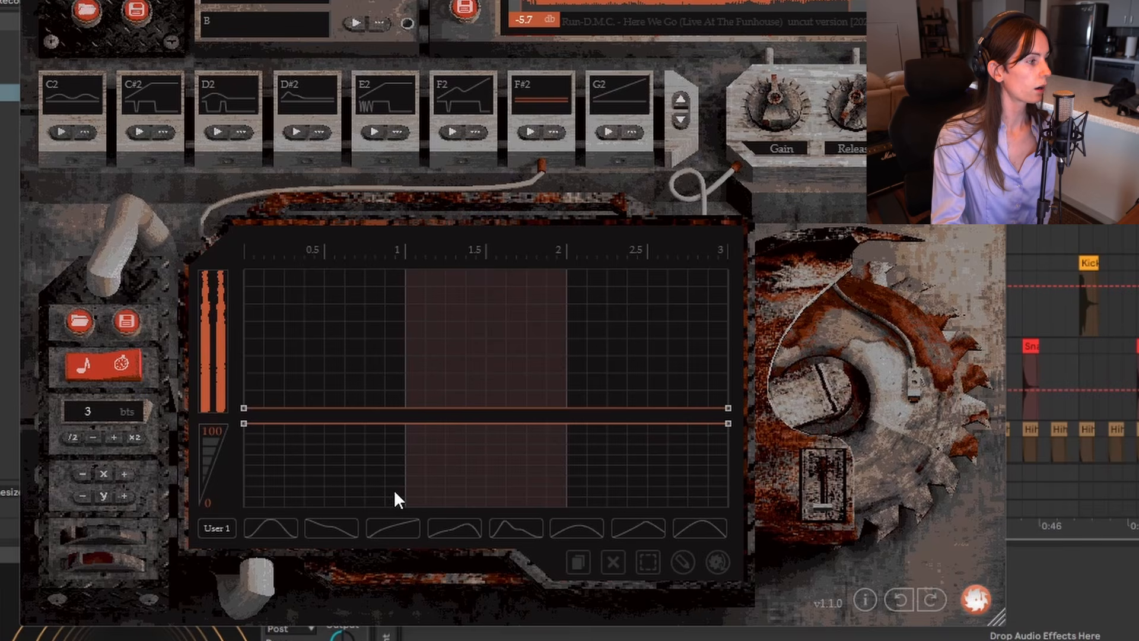
Fill the first beat of F#2's position curve with low humps from the User 1 presets.
mouse_move(616, 536)
left_mouse_down()
mouse_move(241, 402)
mouse_move(598, 459)
mouse_move(625, 534)
mouse_move(325, 303)
mouse_move(326, 404)
left_mouse_up()
left_click_drag(700, 527, 417, 408)
left_click_drag(414, 361, 480, 401)
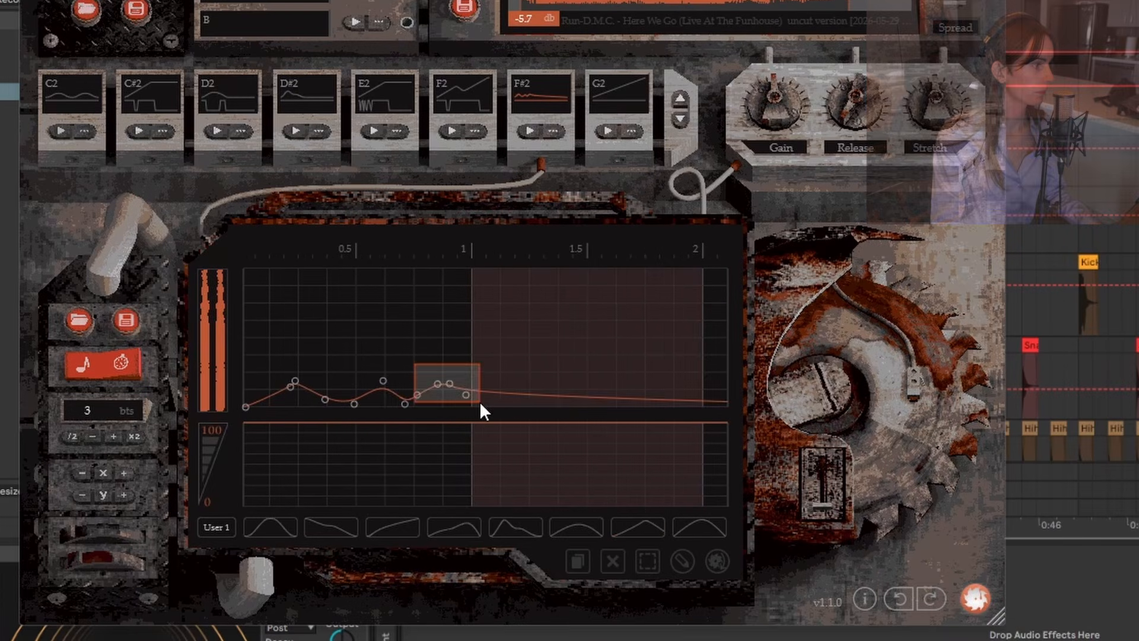
Cut short gaps into F#2's volume curve across the first beat and adjust their spacing.
left_click(682, 560)
left_click(284, 504)
left_click(342, 504)
left_click(400, 504)
left_click(457, 504)
left_click_drag(327, 439, 316, 439)
left_click_drag(270, 475, 280, 478)
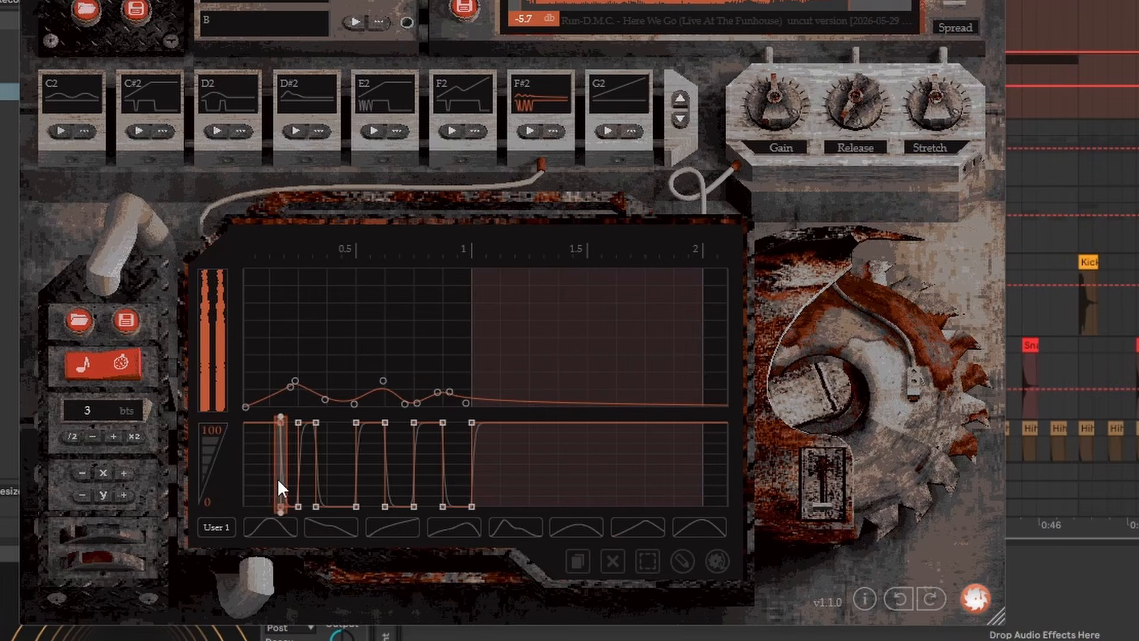
left_click_drag(385, 436, 457, 433)
Extend F#2's position curve to about 2.5 beats with a preset shape and added curve points forming taller humps.
left_click_drag(637, 527, 683, 404)
key("Delete")
mouse_move(453, 527)
left_mouse_down()
mouse_move(472, 406)
mouse_move(619, 392)
mouse_move(603, 371)
left_mouse_up()
scroll(643, 377, "right", 5)
left_click(555, 405)
left_click(584, 368)
left_click(626, 402)
left_click(638, 361)
left_click(667, 365)
left_click(683, 390)
Cut repeated gaps into F#2's volume curve from beat 1 to about 2.5, end it at 0 and preview the pattern.
left_click_drag(345, 505, 382, 504)
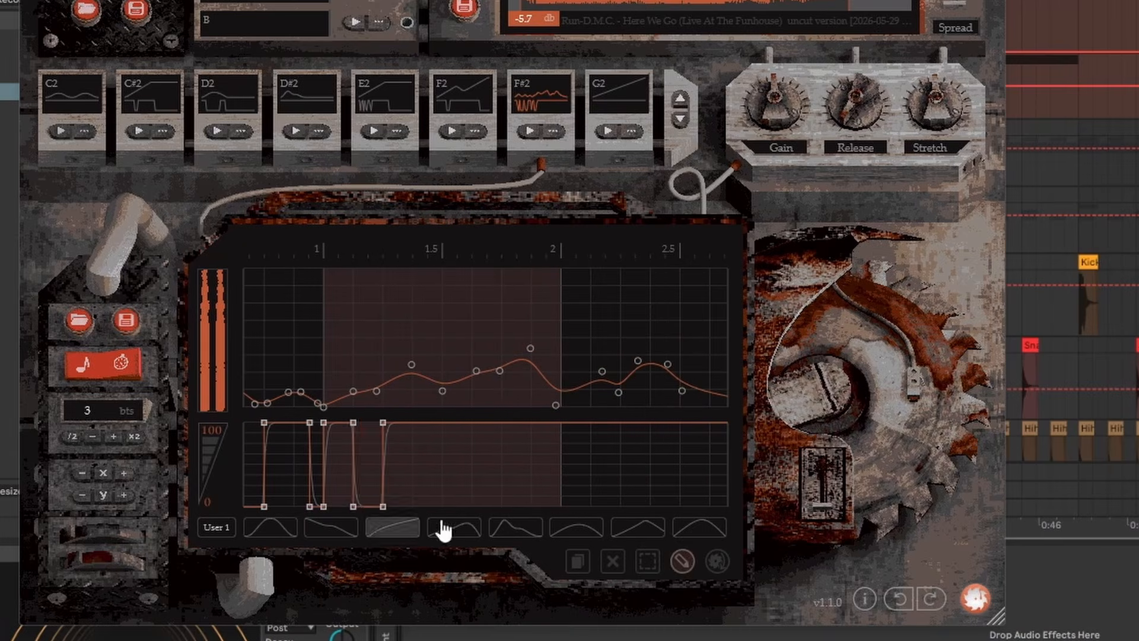
left_click_drag(393, 416, 337, 514)
left_click_drag(399, 485, 516, 485)
left_click_drag(586, 504, 620, 505)
left_click(679, 506)
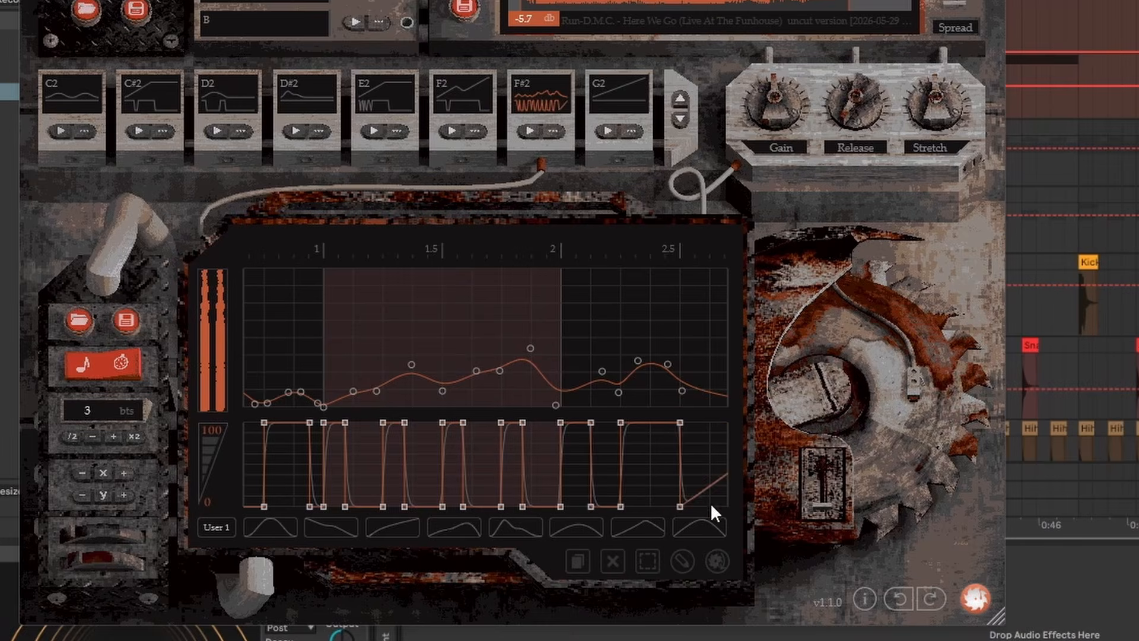
scroll(710, 503, "down", 5)
left_click_drag(728, 422, 727, 506)
left_click_drag(577, 415, 590, 514)
left_click(530, 131)
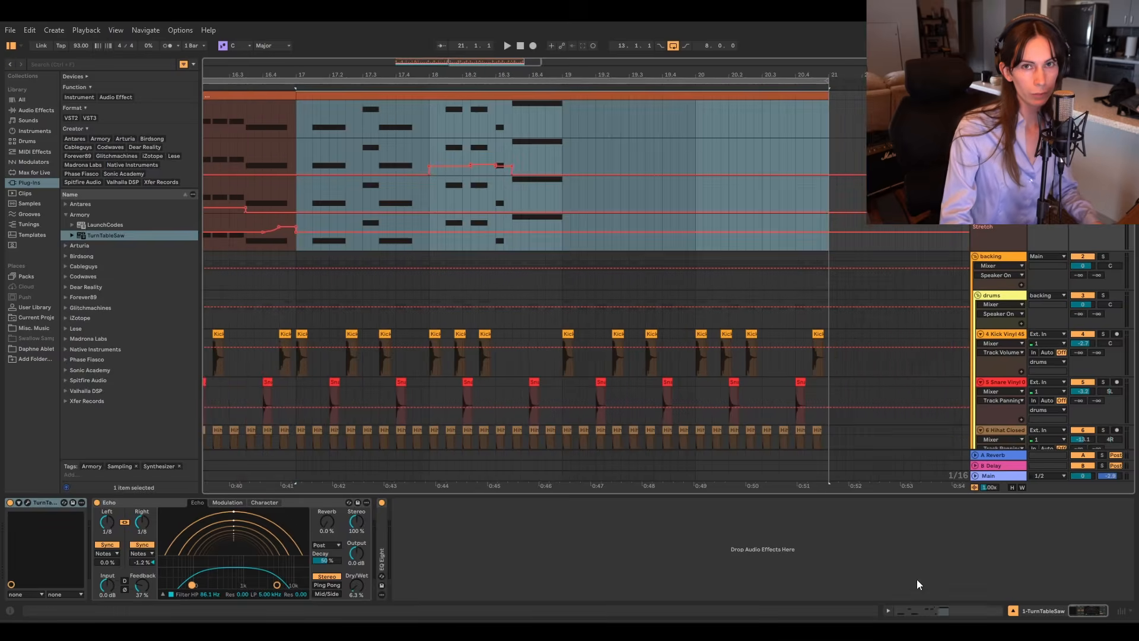
Add a run of F#2 notes in bar 7, duplicating a short one twice, plus a long F#2 and a closing C#2 in bar 8.
left_click(703, 444)
left_click_drag(665, 445, 705, 446)
key("ctrl+d")
key("ctrl+d")
left_click_drag(814, 445, 1039, 446)
left_click(1050, 509)
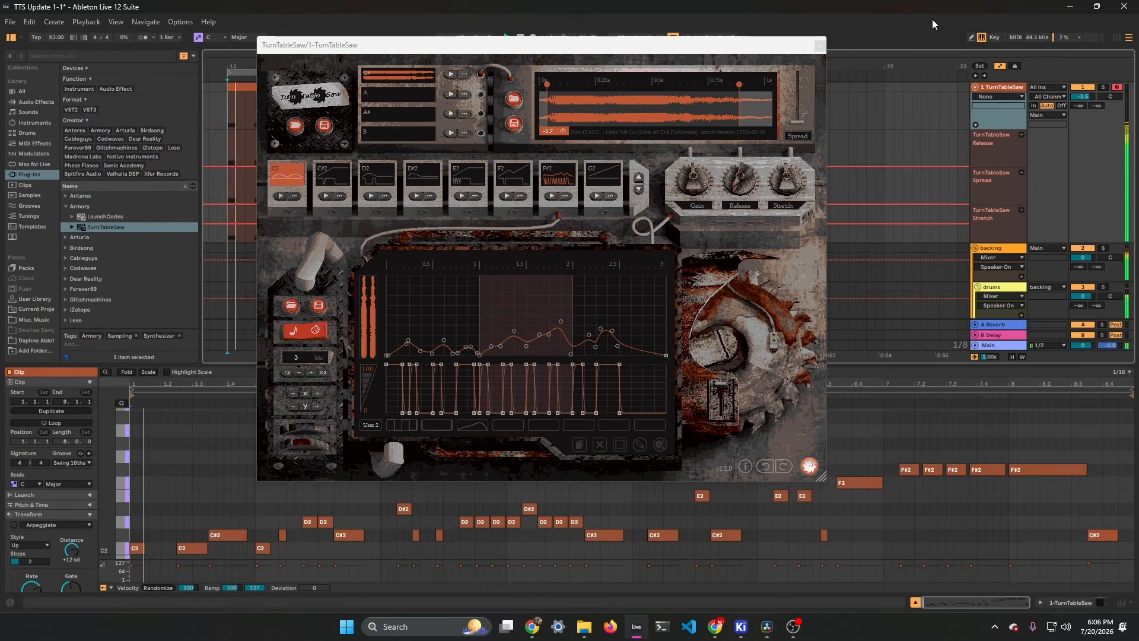